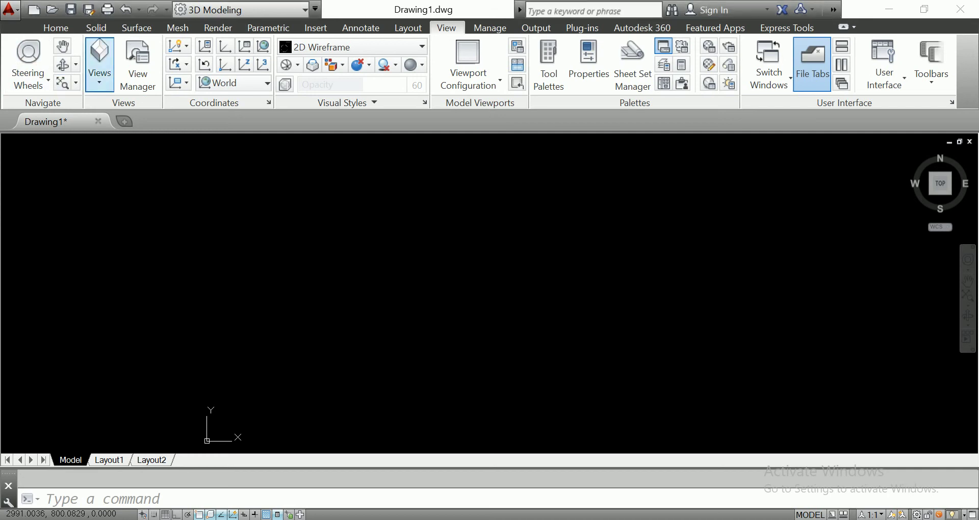
# - Switch the empty drawing to the Front view preset and return to the Home tools
pyautogui.click(99, 76)
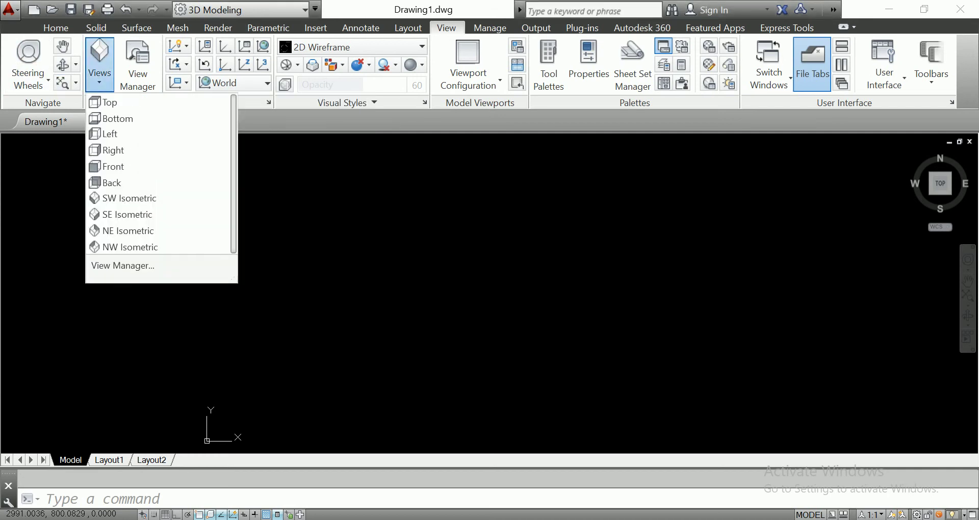
pyautogui.click(114, 166)
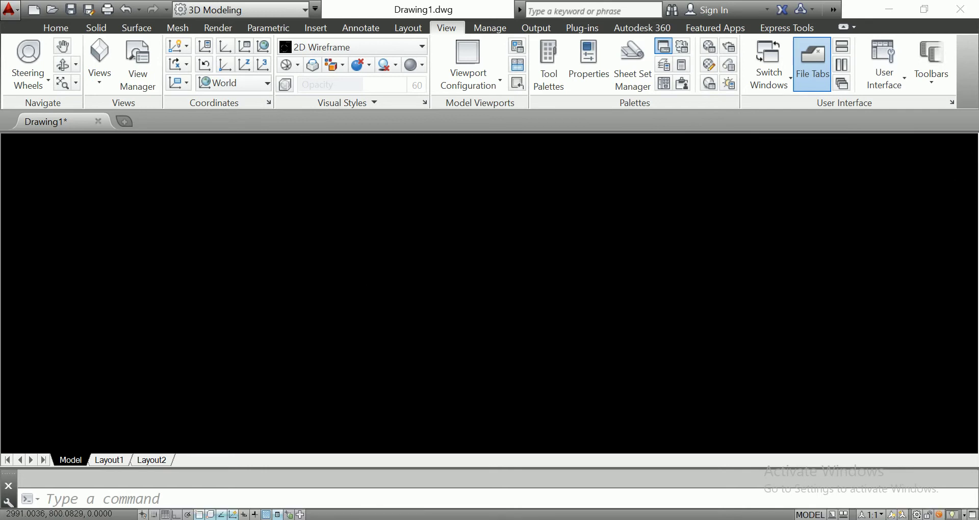
pyautogui.click(56, 28)
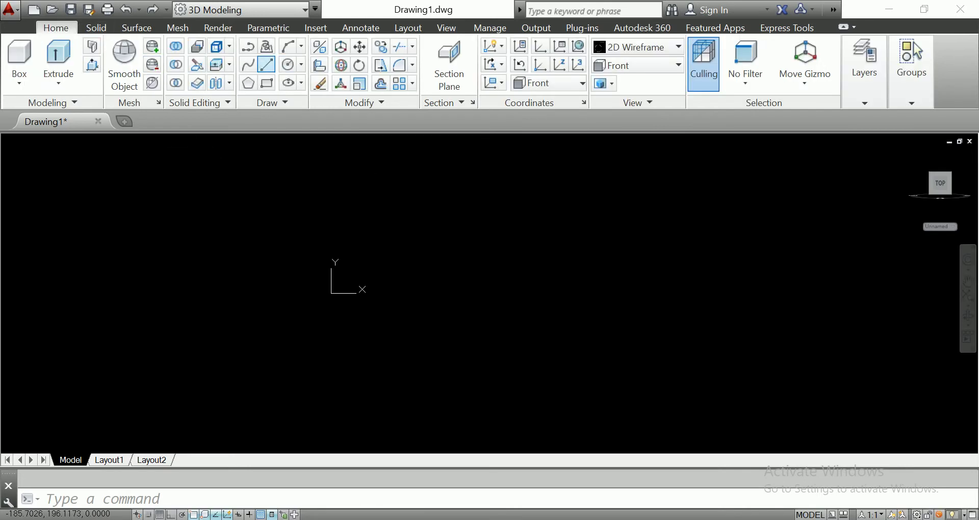
# - Draw a vertical line 500 units long with Ortho on
pyautogui.click(266, 64)
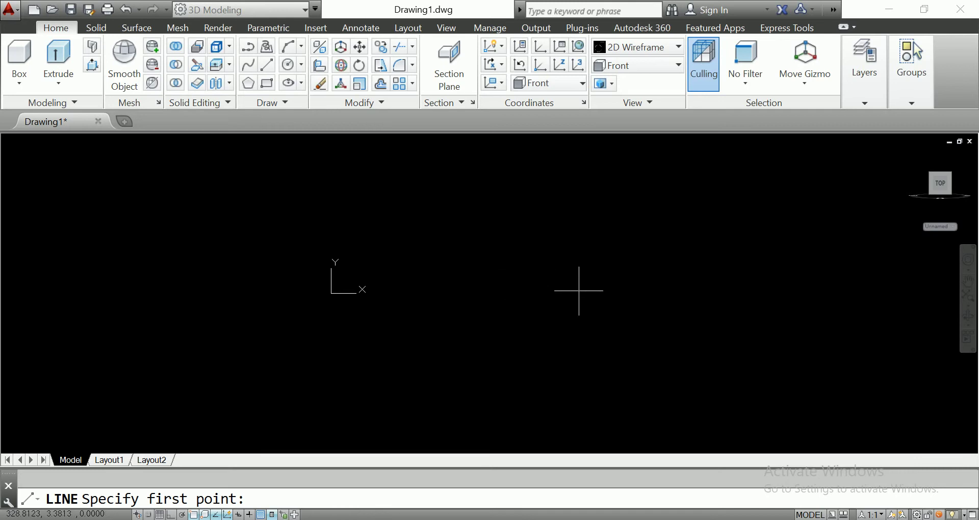
pyautogui.click(583, 414)
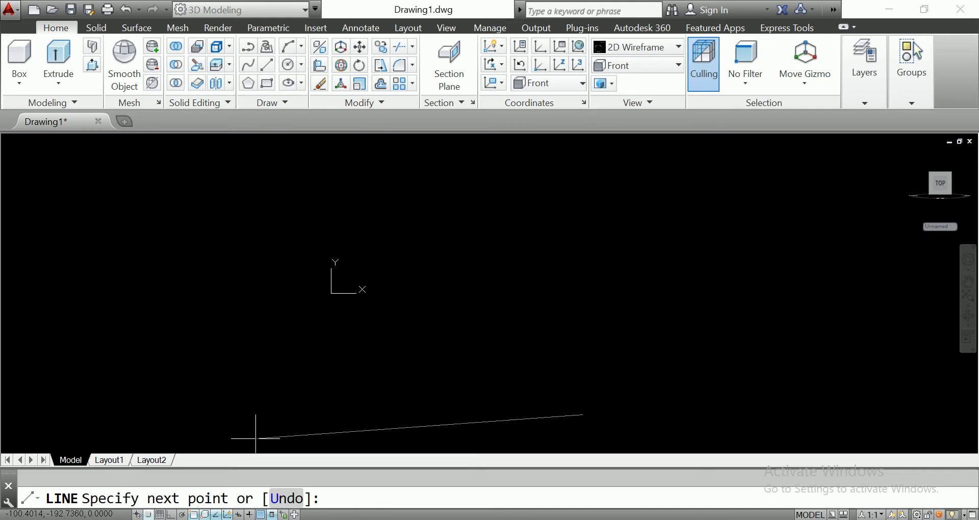
pyautogui.press('F8')
pyautogui.write('500')
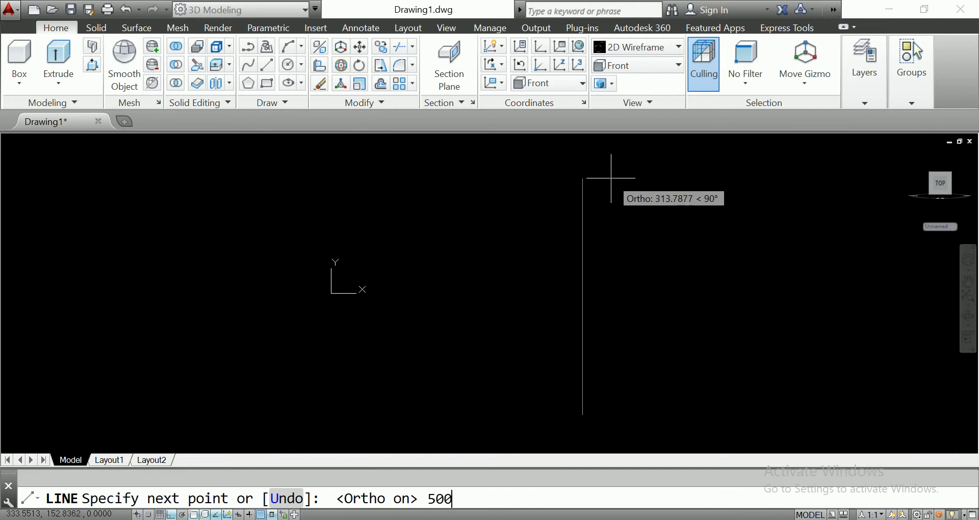
pyautogui.press('Return')
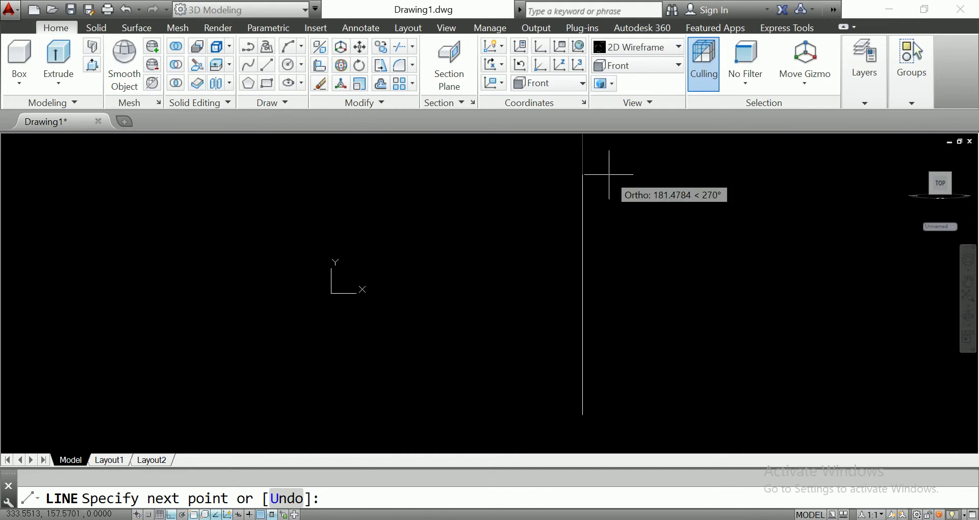
pyautogui.rightClick(623, 196)
# - Erase the 500-unit line, undo to restore it, and regenerate the display
pyautogui.click(635, 206)
pyautogui.click(629, 220)
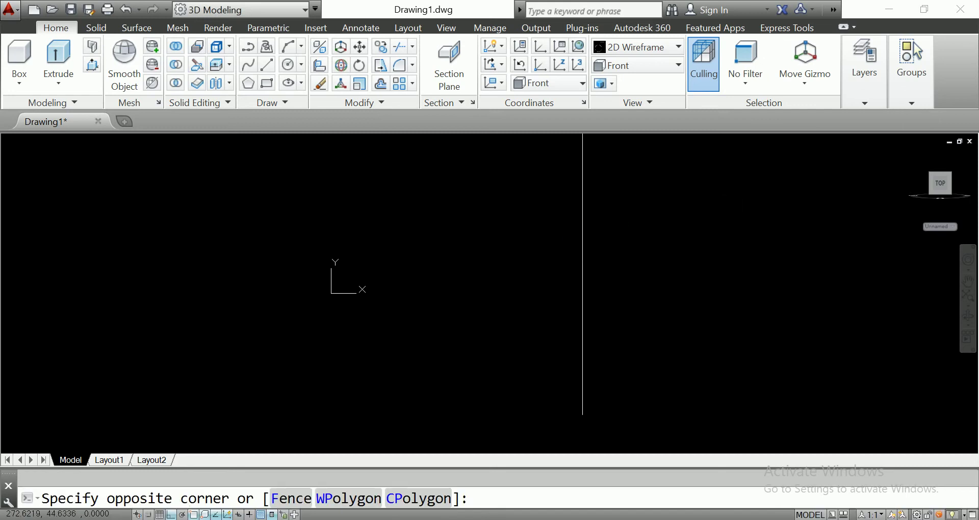
pyautogui.click(536, 258)
pyautogui.write('e')
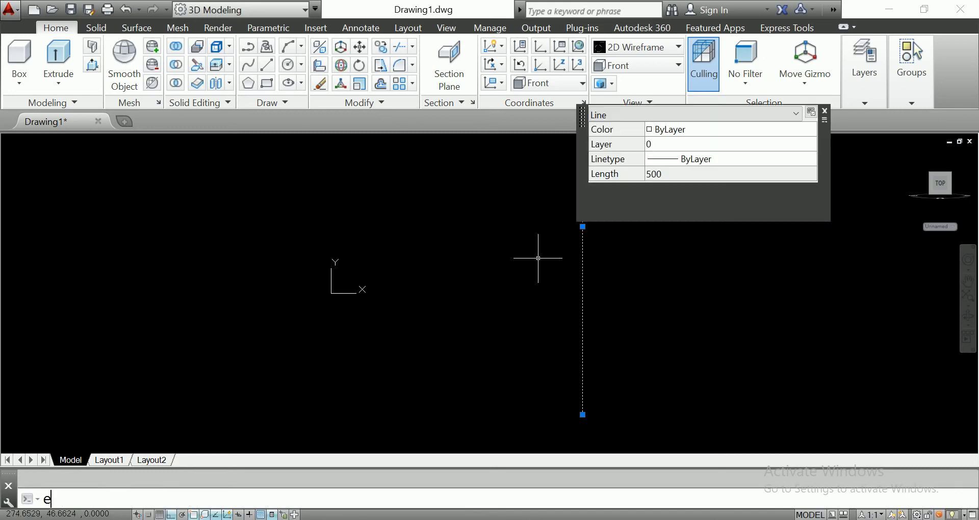
pyautogui.scroll(-2, 678, 306)
pyautogui.press('Return')
pyautogui.scroll(-2, 729, 317)
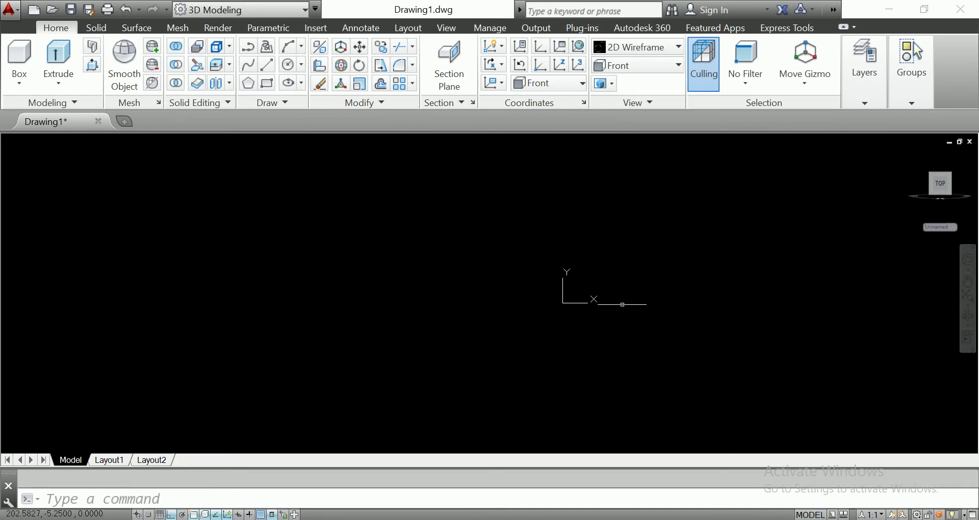
pyautogui.scroll(5, 608, 304)
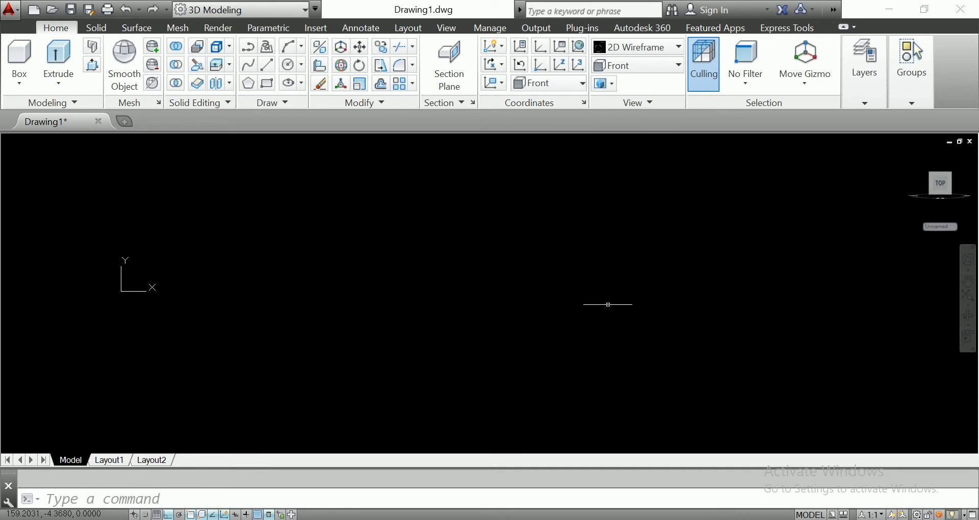
pyautogui.hotkey('ctrl', 'z')
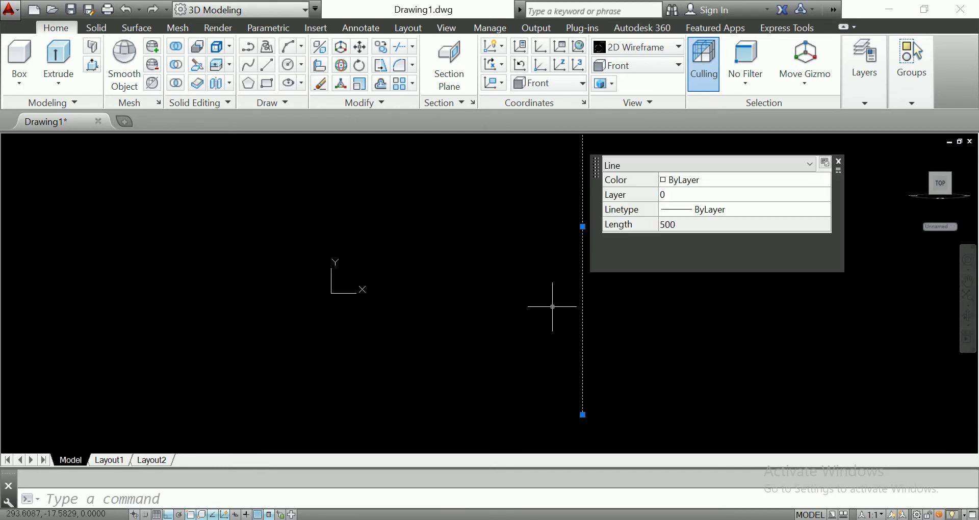
pyautogui.write('re')
pyautogui.press('Return')
# - Pan the view and reselect the vertical line with a window
pyautogui.scroll(-3, 552, 306)
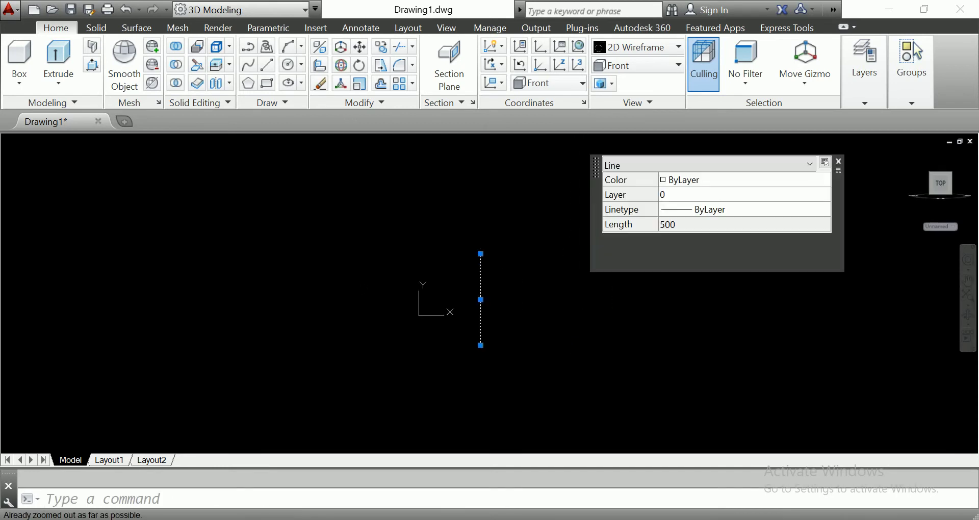
pyautogui.moveTo(522, 320); pyautogui.dragTo(415, 315, button='middle')
pyautogui.press('Escape')
pyautogui.click(436, 291)
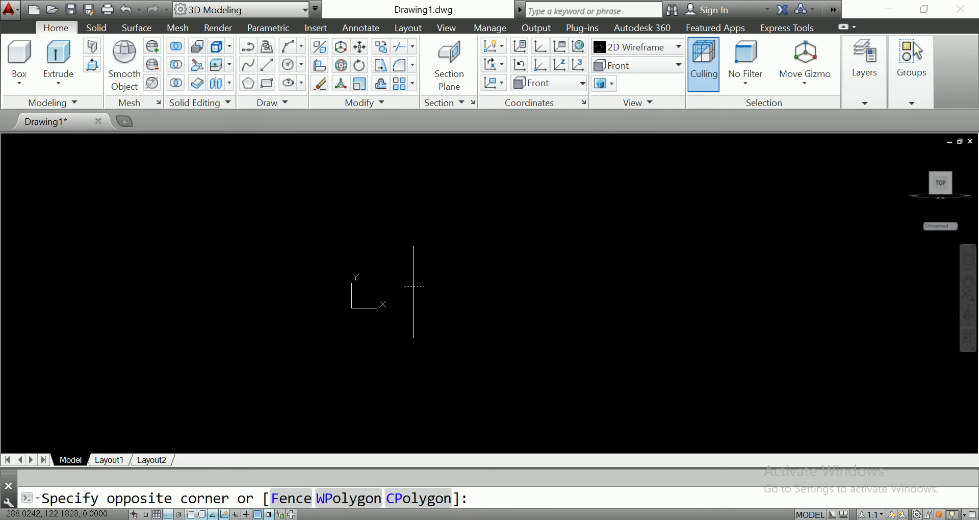
pyautogui.click(404, 285)
pyautogui.write('m')
pyautogui.press('Return')
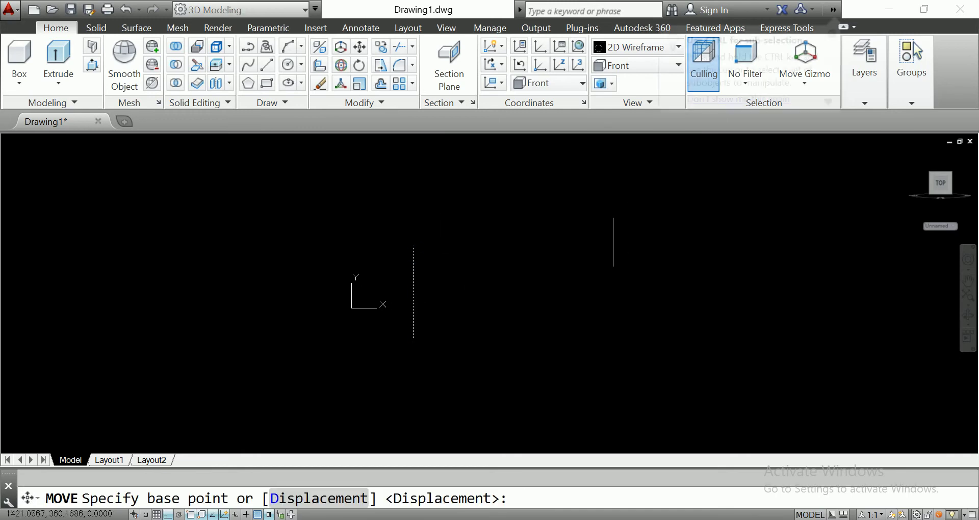
pyautogui.press('Escape')
# - Move the vertical line to the right and recentre the view on it
pyautogui.click(454, 274)
pyautogui.click(403, 296)
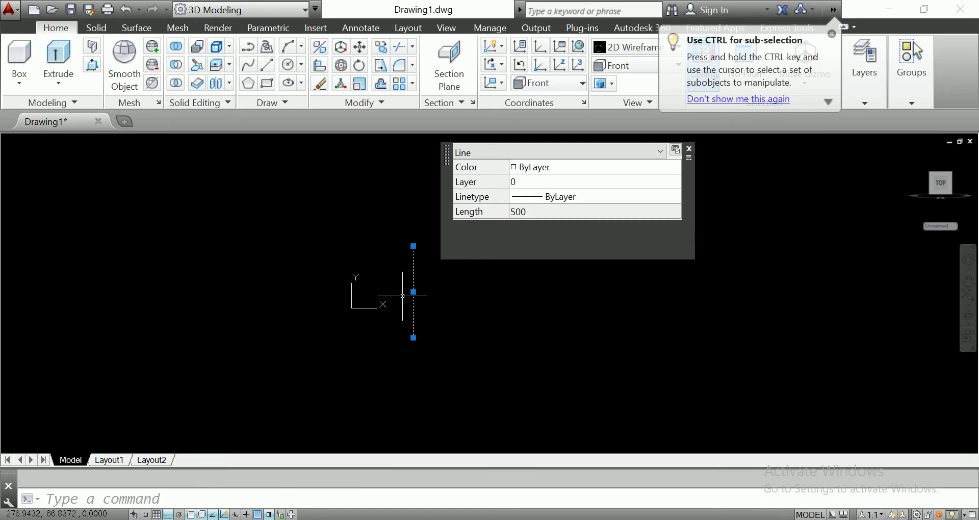
pyautogui.write('m')
pyautogui.press('Return')
pyautogui.click(476, 288)
pyautogui.click(614, 286)
pyautogui.scroll(4, 550, 310)
pyautogui.moveTo(550, 310); pyautogui.dragTo(413, 347, button='middle')
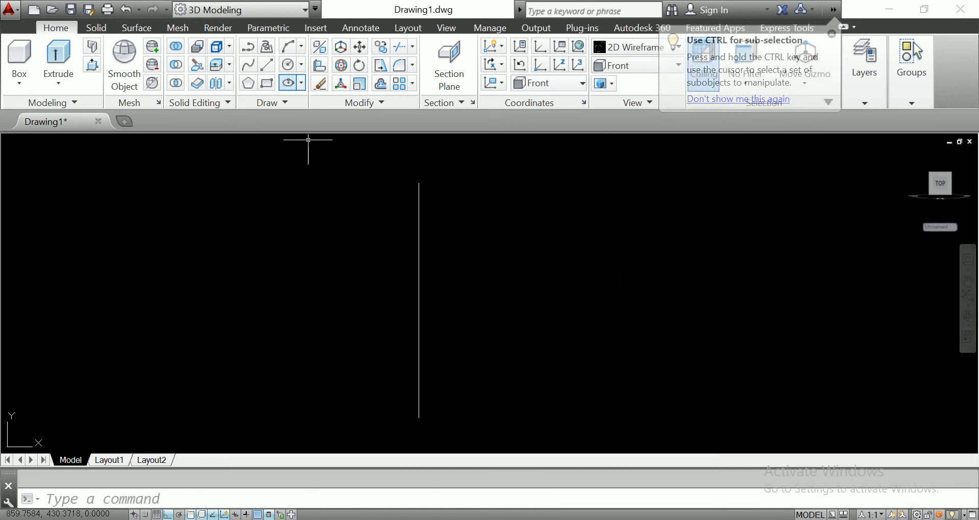
pyautogui.write('l')
pyautogui.press('Return')
# - Draw the base line leftward from the tall line's foot, then a short rise
pyautogui.click(418, 421)
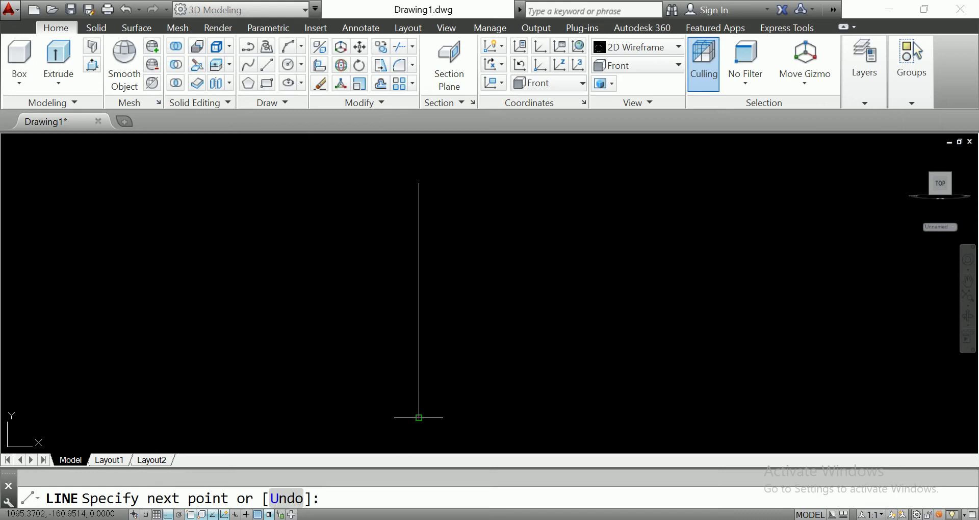
pyautogui.click(373, 418)
pyautogui.scroll(4, 372, 411)
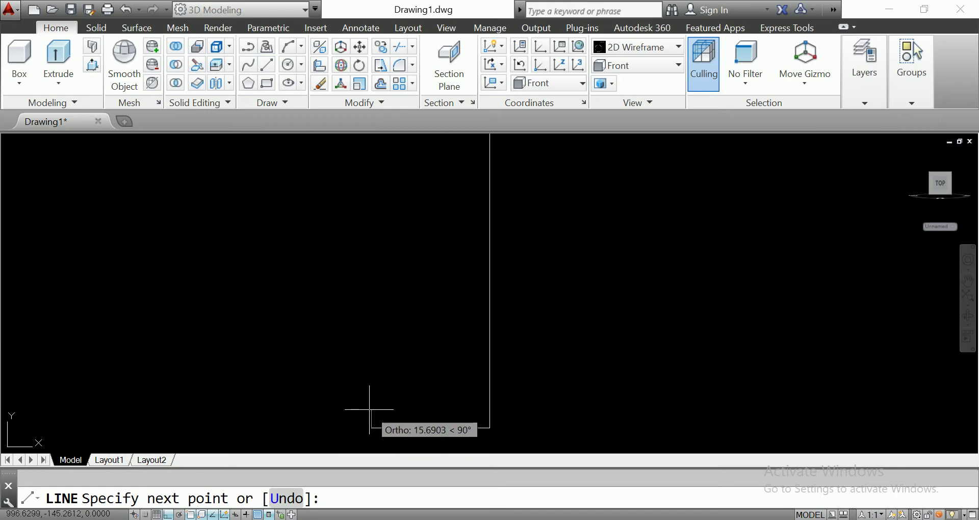
pyautogui.click(372, 415)
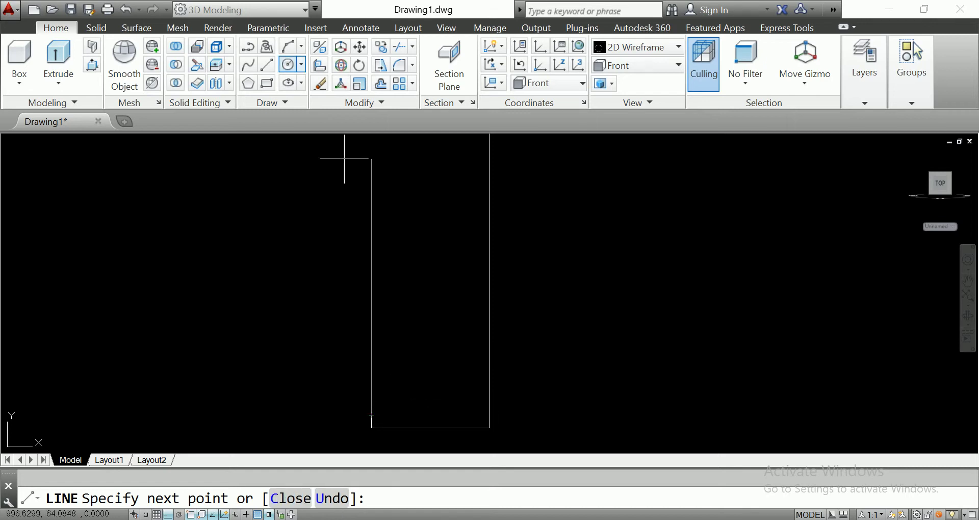
# - Add a small 3-point arc on top of the short rise
pyautogui.click(288, 46)
pyautogui.scroll(4, 385, 423)
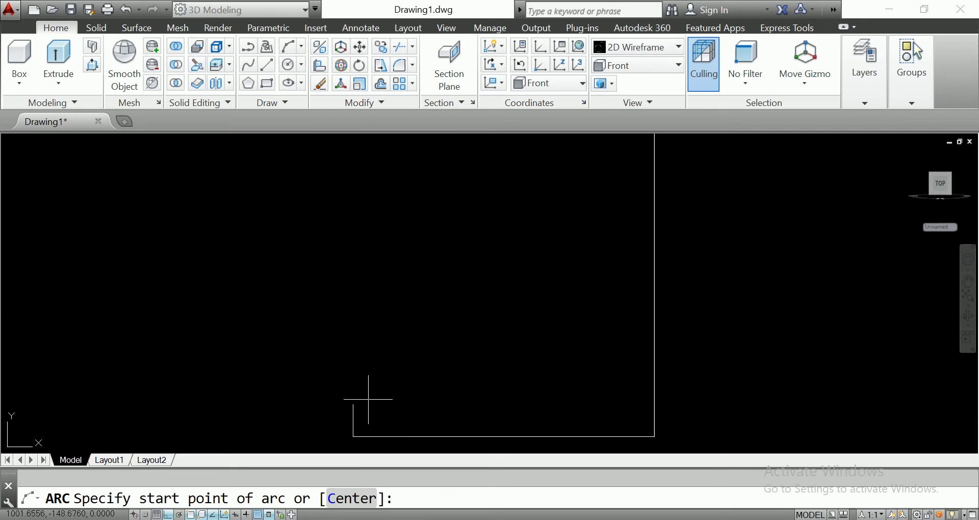
pyautogui.click(353, 405)
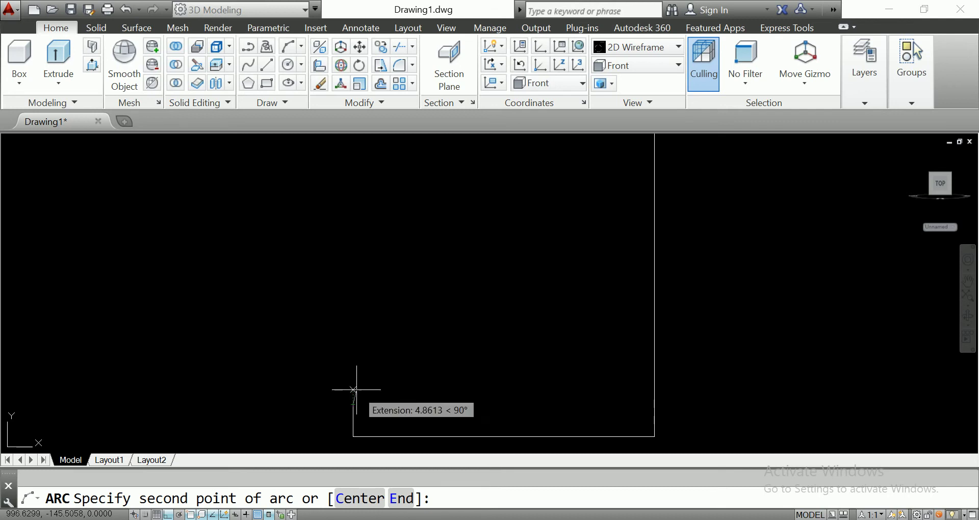
pyautogui.click(354, 389)
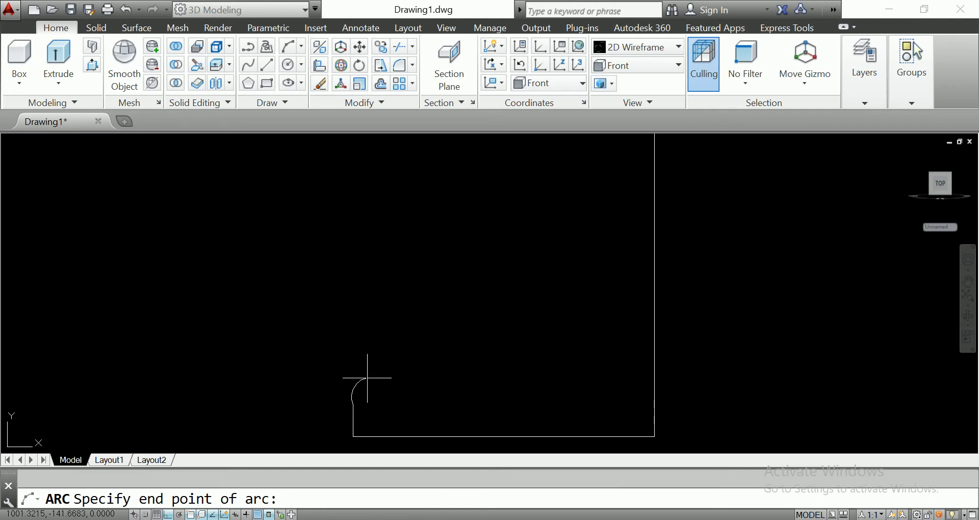
pyautogui.click(369, 376)
# - Draw a straight upward segment, then a larger rounded arc bulging left
pyautogui.click(266, 64)
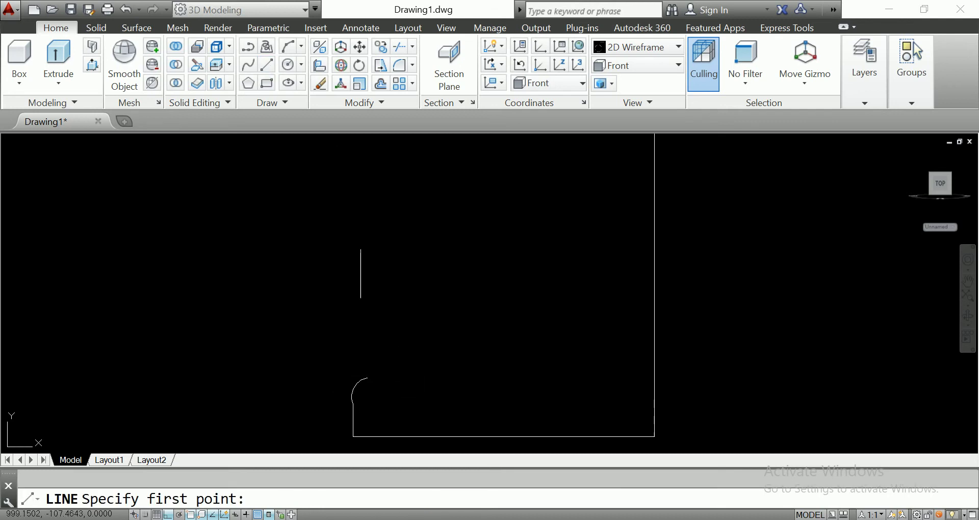
pyautogui.click(368, 377)
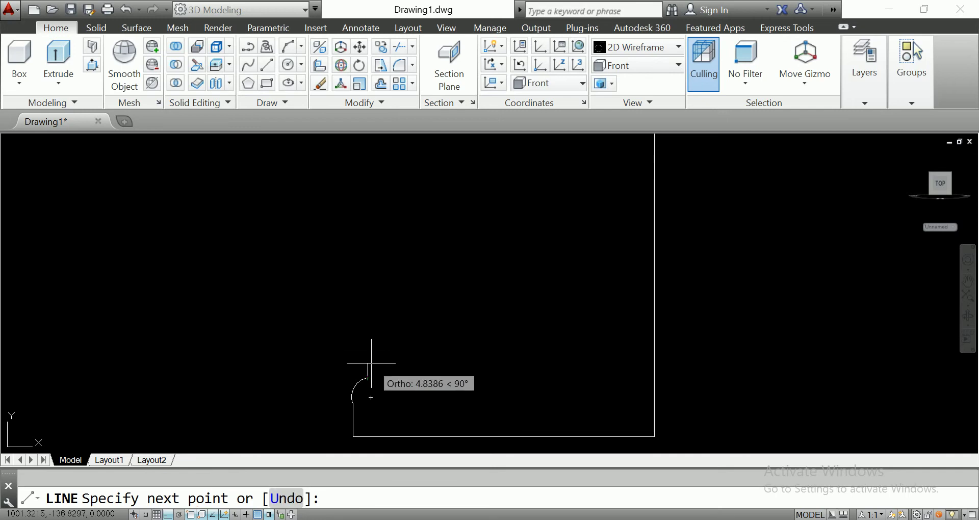
pyautogui.click(371, 363)
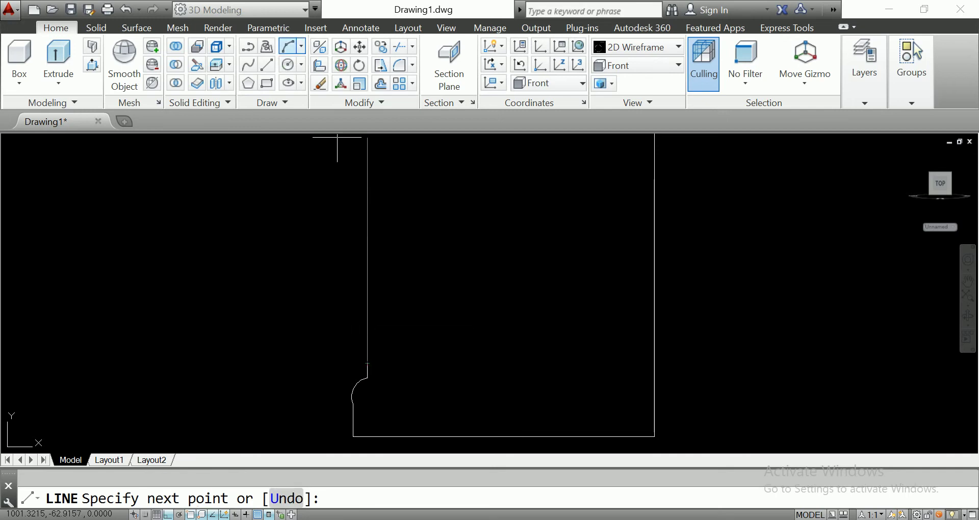
pyautogui.click(367, 363)
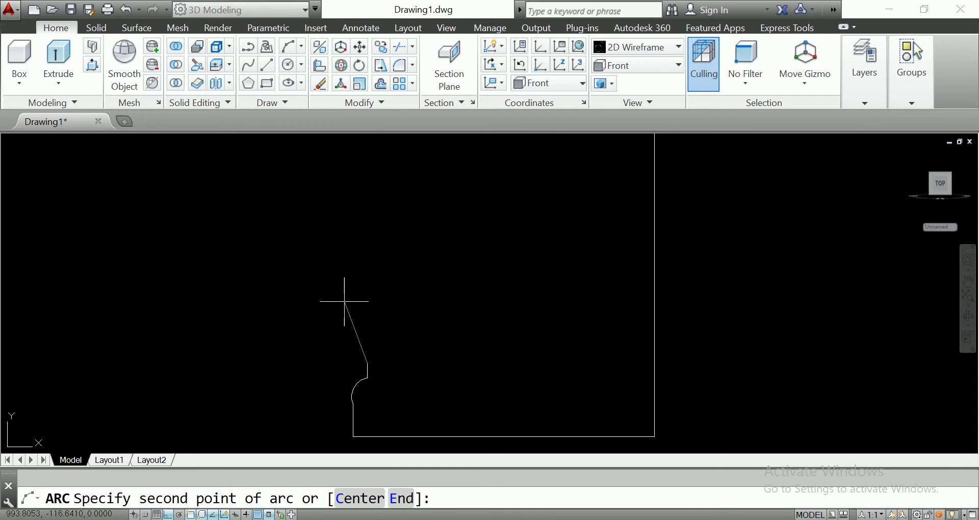
pyautogui.click(346, 337)
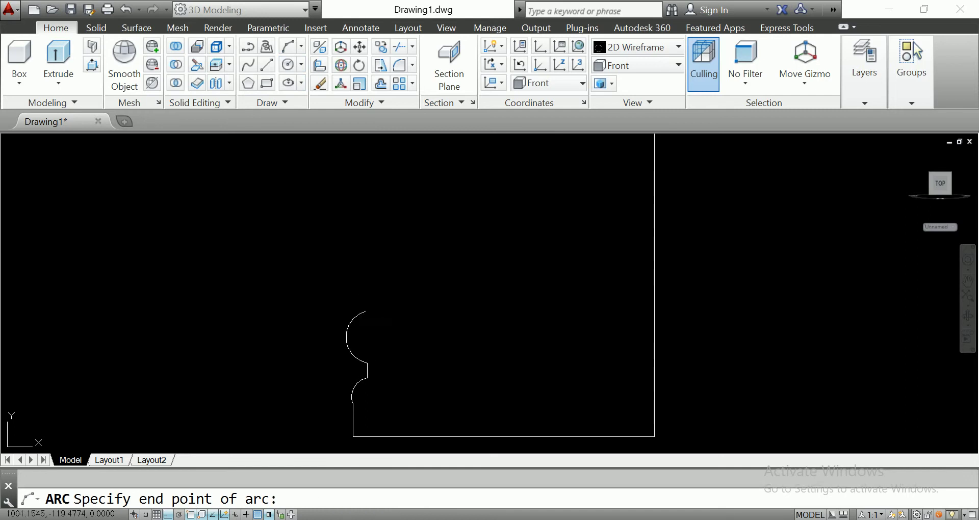
pyautogui.click(378, 307)
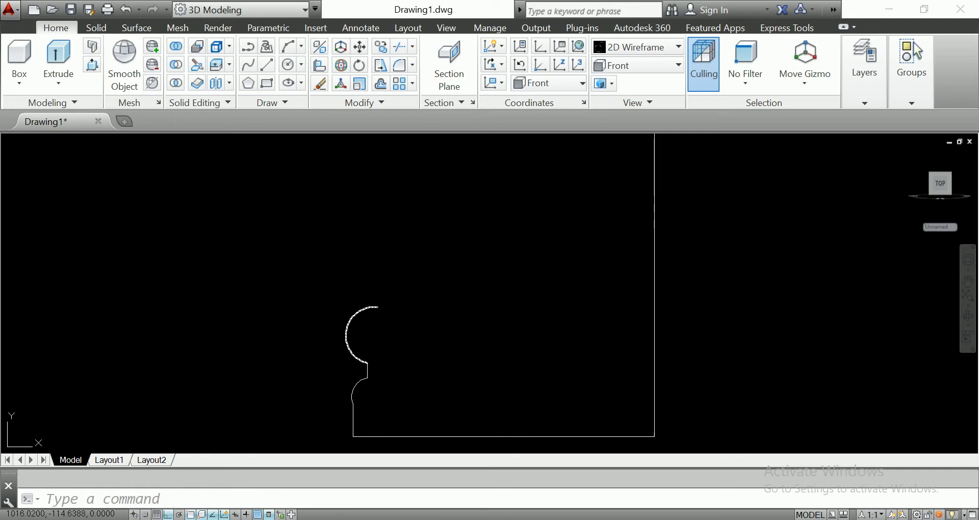
pyautogui.scroll(-4, 446, 308)
pyautogui.scroll(-2, 478, 314)
pyautogui.moveTo(478, 313); pyautogui.dragTo(500, 386, button='middle')
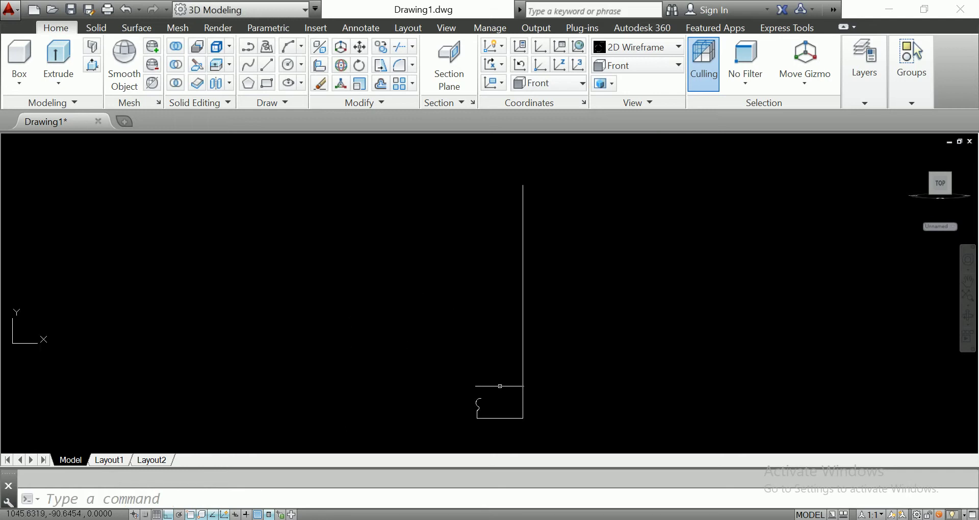
# - Draw the long concave 3-point arc from the bead's upper end toward the top
pyautogui.scroll(6, 483, 388)
pyautogui.scroll(-2, 483, 391)
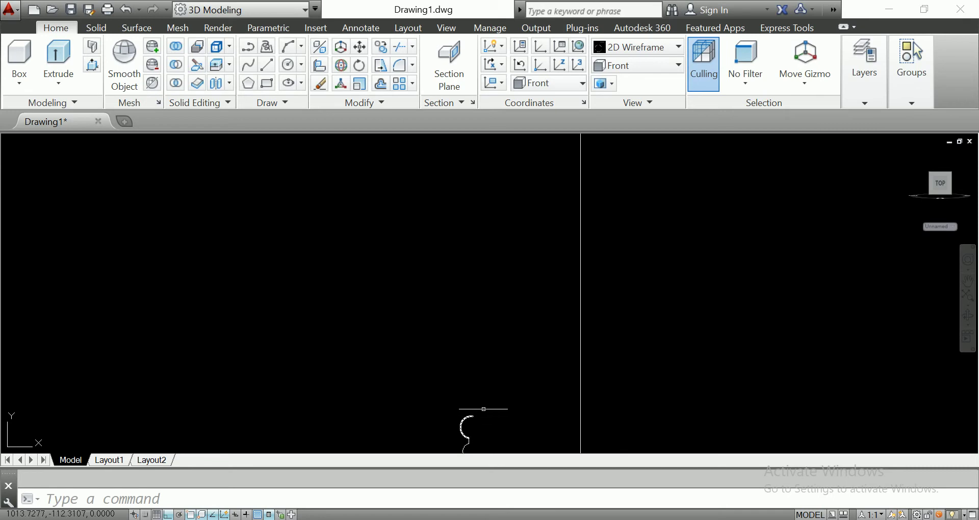
pyautogui.press('Return')
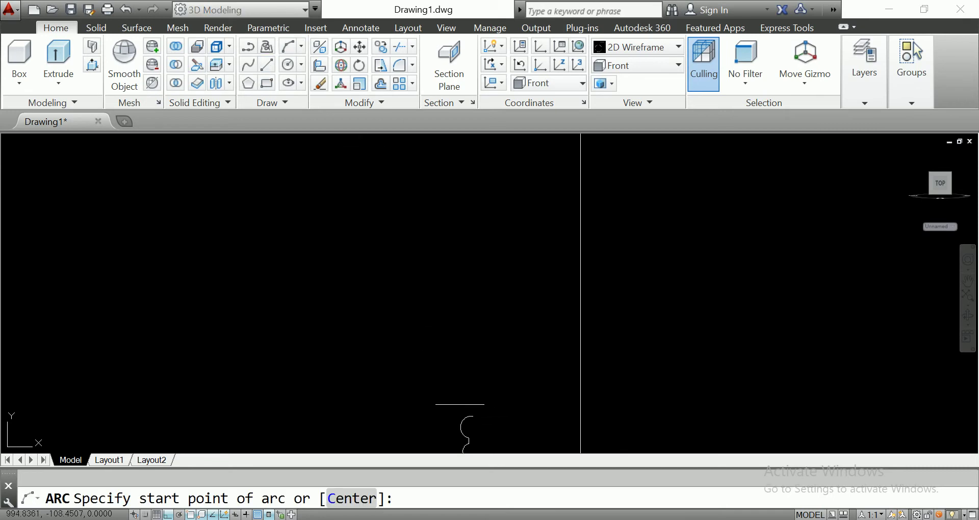
pyautogui.click(473, 414)
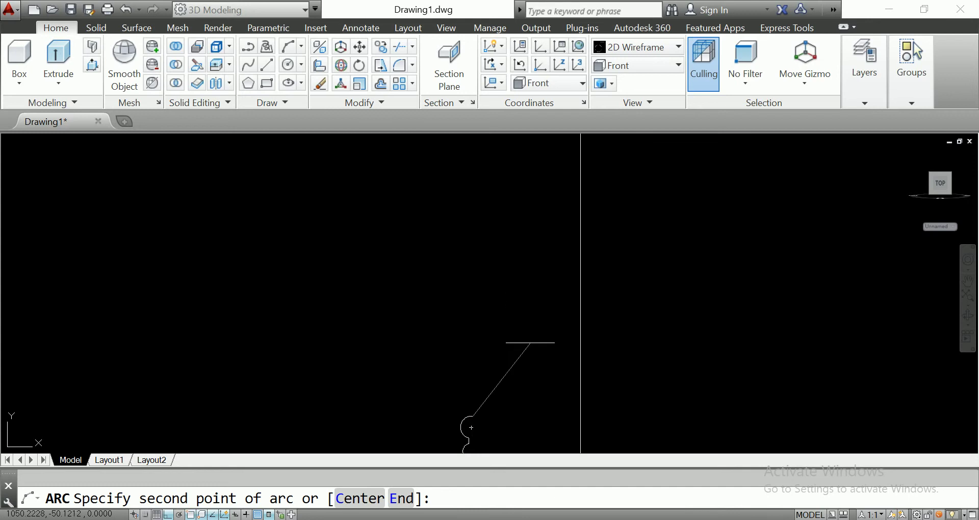
pyautogui.click(509, 303)
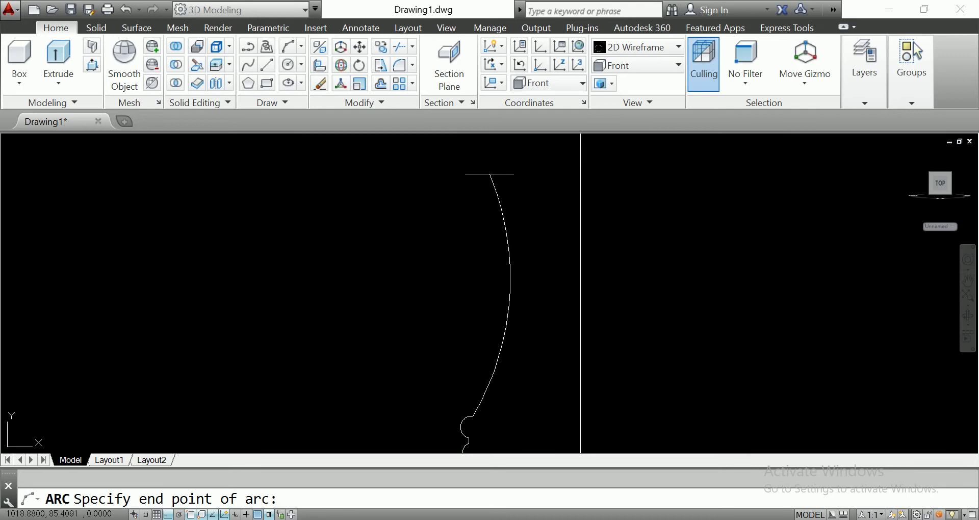
pyautogui.scroll(-4, 485, 160)
pyautogui.scroll(-2, 486, 160)
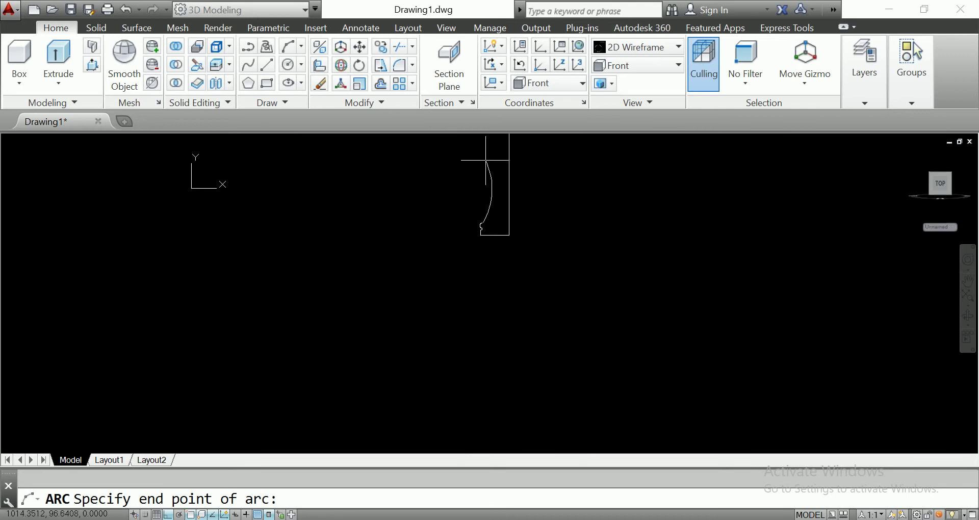
pyautogui.moveTo(486, 160); pyautogui.dragTo(496, 261, button='middle')
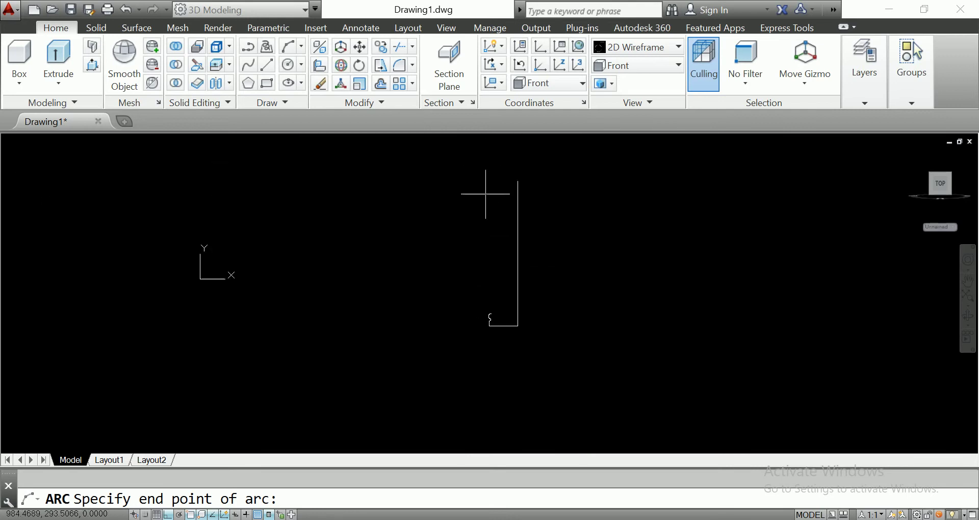
pyautogui.click(490, 244)
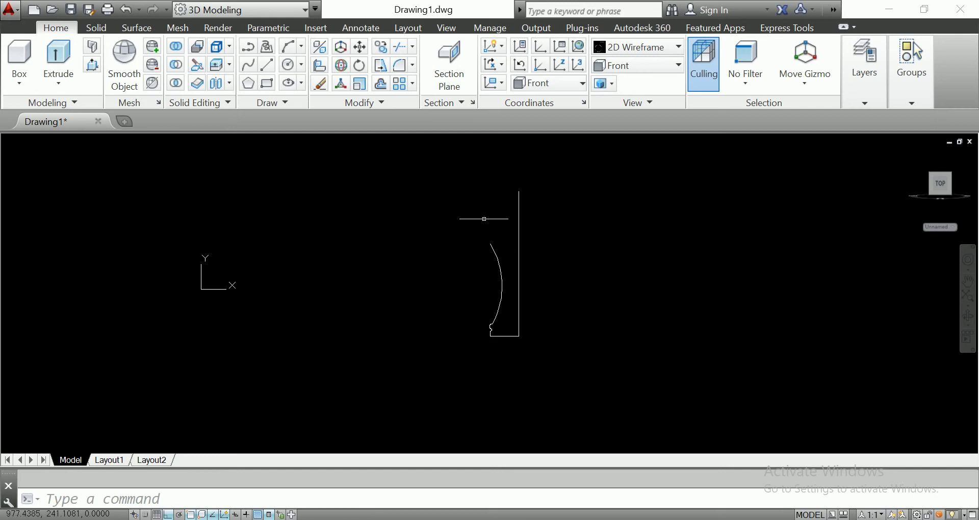
pyautogui.scroll(2, 486, 219)
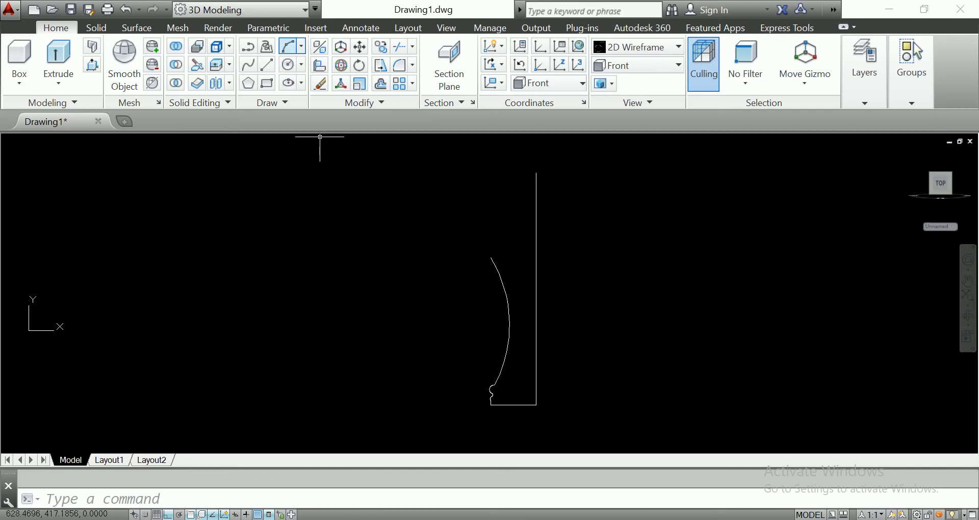
# - Add a short vertical line step at the long curve's upper end
pyautogui.click(267, 64)
pyautogui.scroll(1, 477, 256)
pyautogui.scroll(1, 488, 293)
pyautogui.click(497, 297)
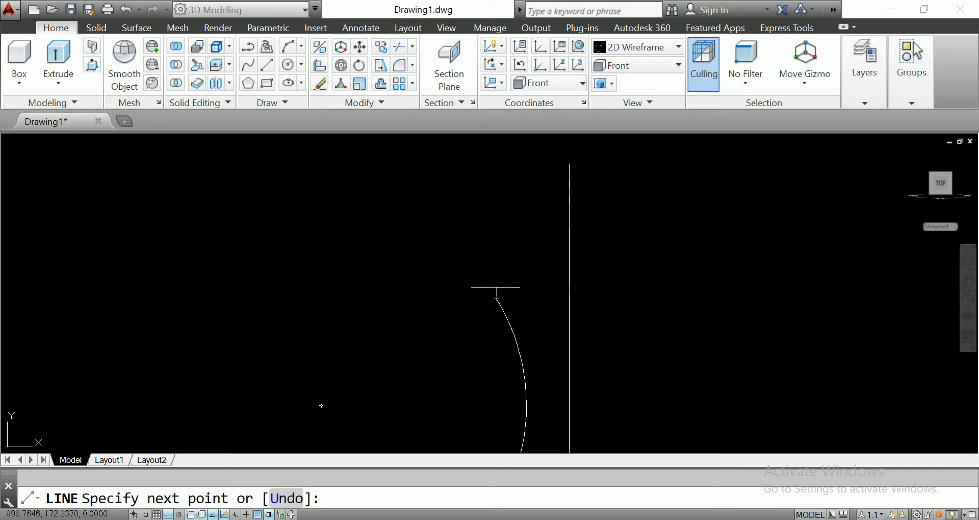
pyautogui.press('Escape')
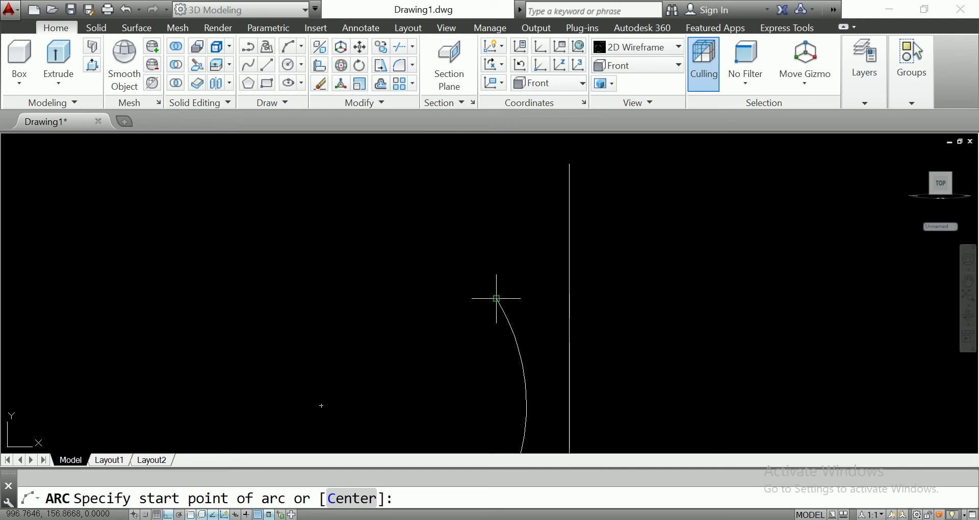
pyautogui.press('Escape')
pyautogui.click(266, 64)
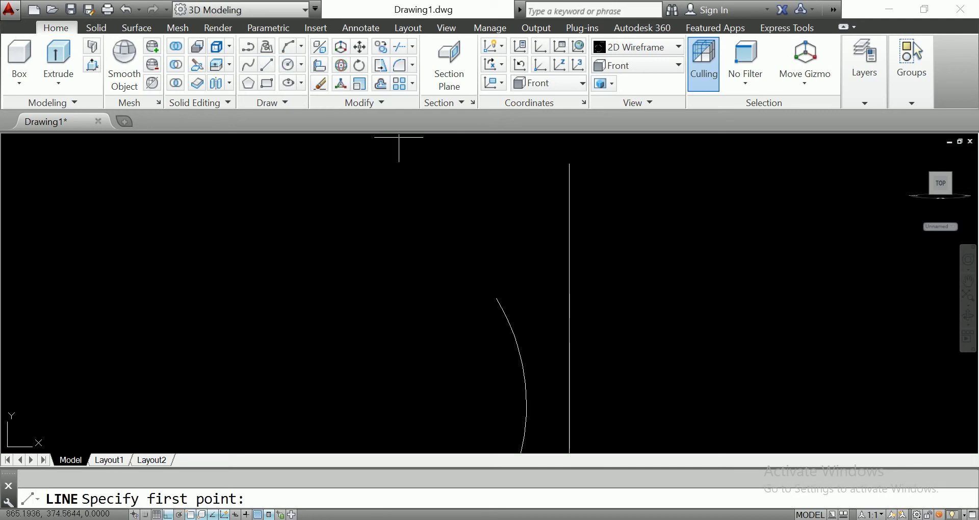
pyautogui.click(496, 298)
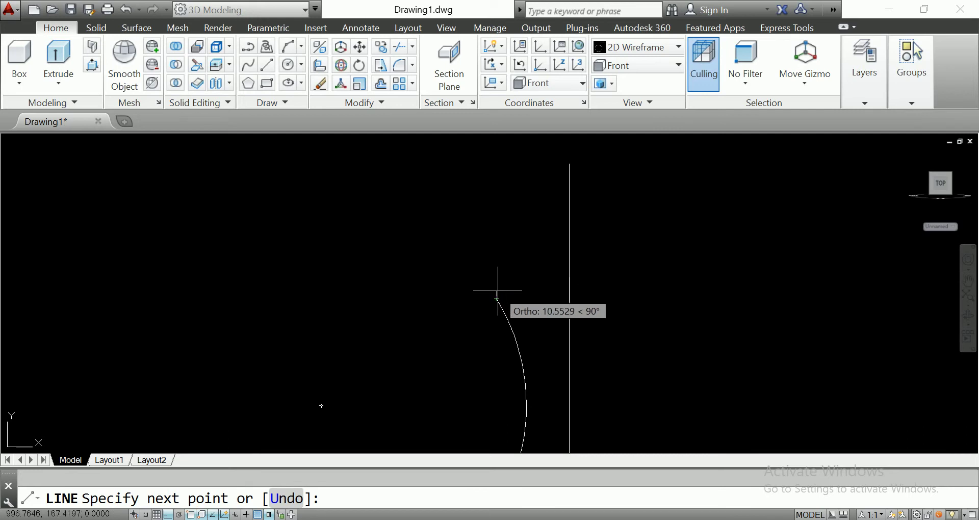
pyautogui.click(496, 286)
pyautogui.press('Return')
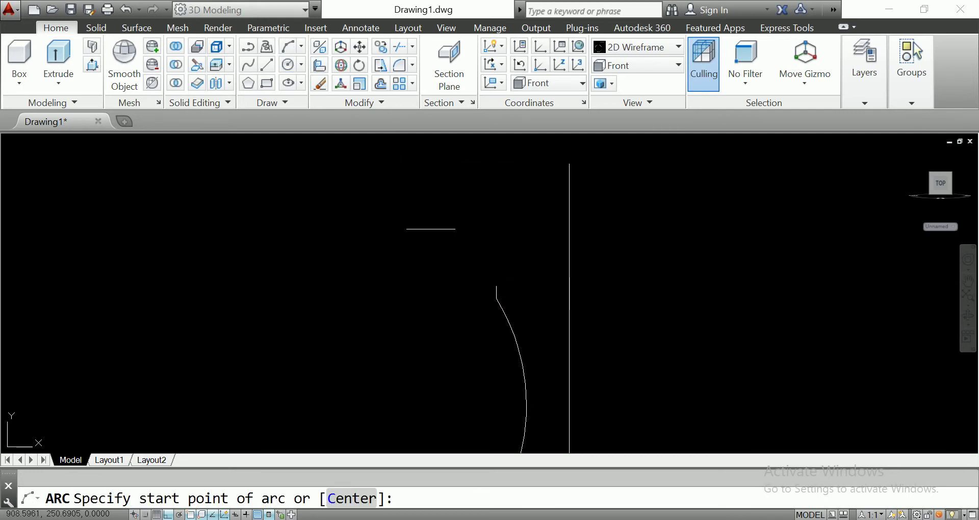
# - Draw the rounded bulge arc and a small reversed arc above it
pyautogui.click(500, 283)
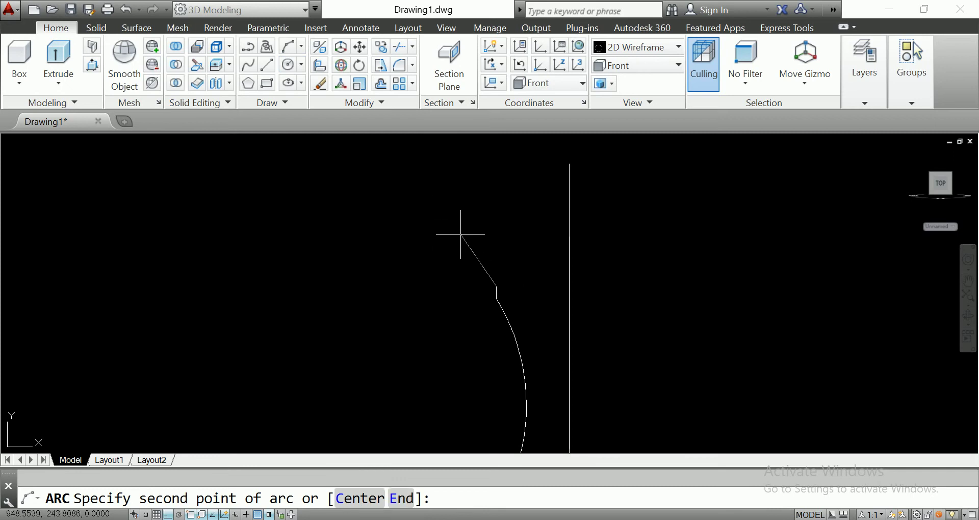
pyautogui.click(472, 255)
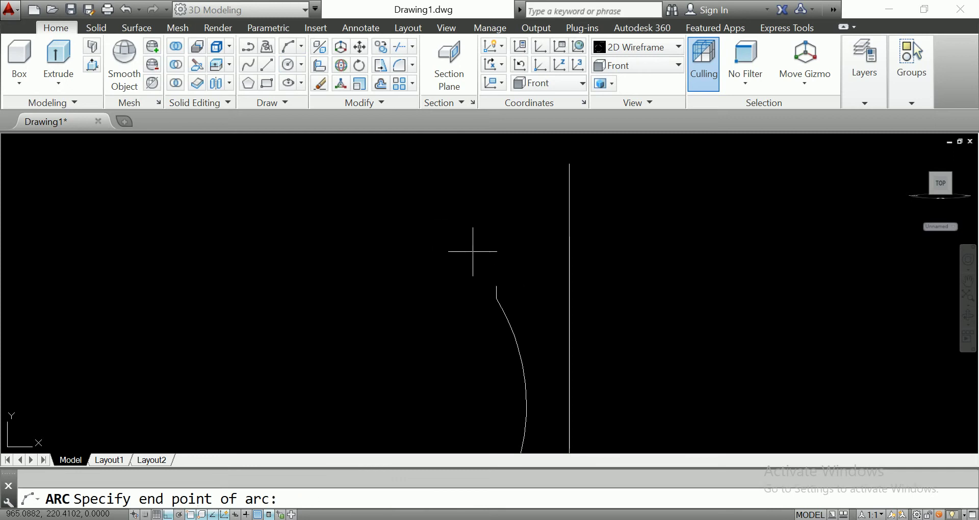
pyautogui.click(517, 192)
pyautogui.moveTo(517, 191); pyautogui.dragTo(513, 300, button='middle')
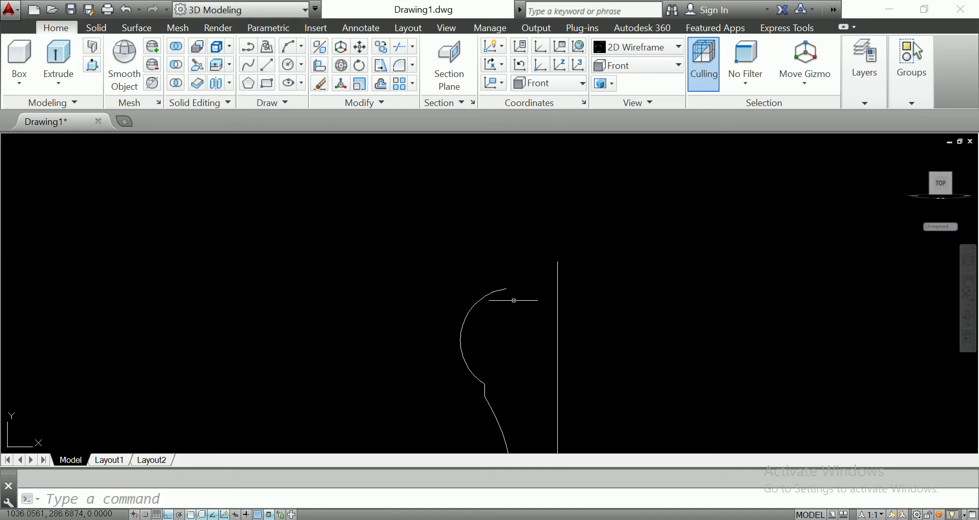
pyautogui.press('Return')
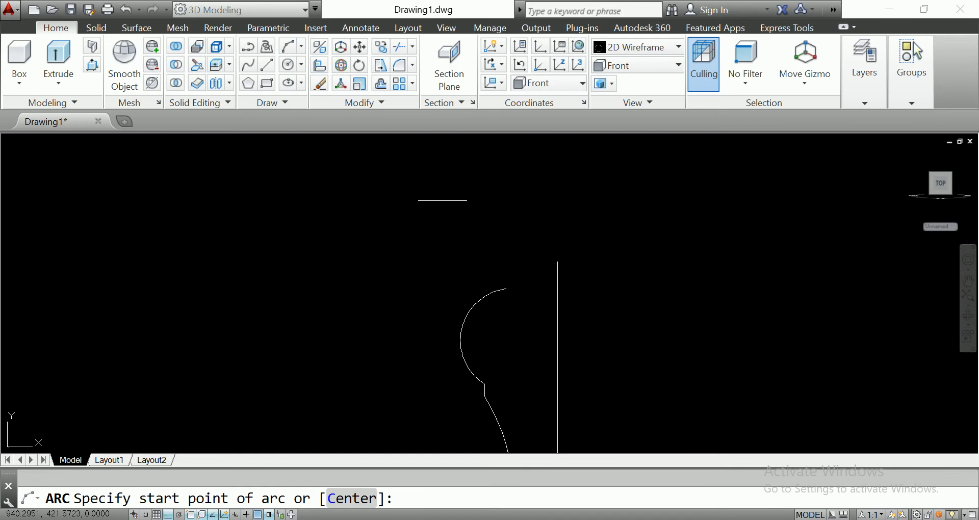
pyautogui.click(506, 288)
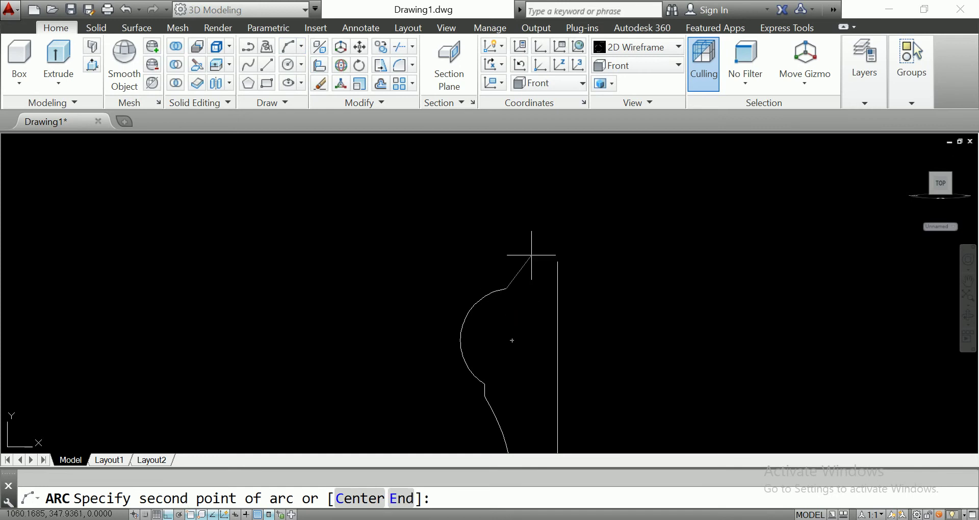
pyautogui.click(527, 270)
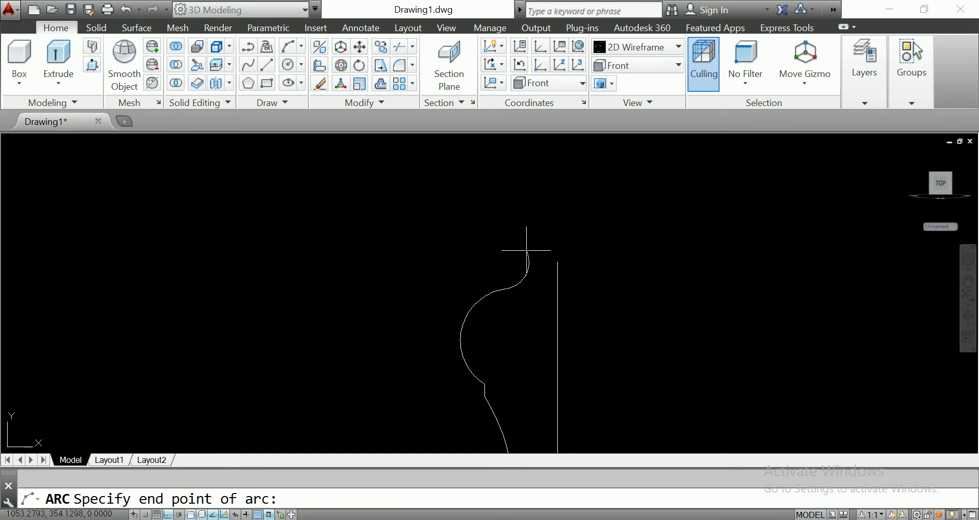
pyautogui.click(527, 250)
# - Stretch the vertical axis line's top grip upward to lengthen it
pyautogui.scroll(-3, 561, 260)
pyautogui.scroll(2, 571, 260)
pyautogui.scroll(3, 573, 280)
pyautogui.click(570, 270)
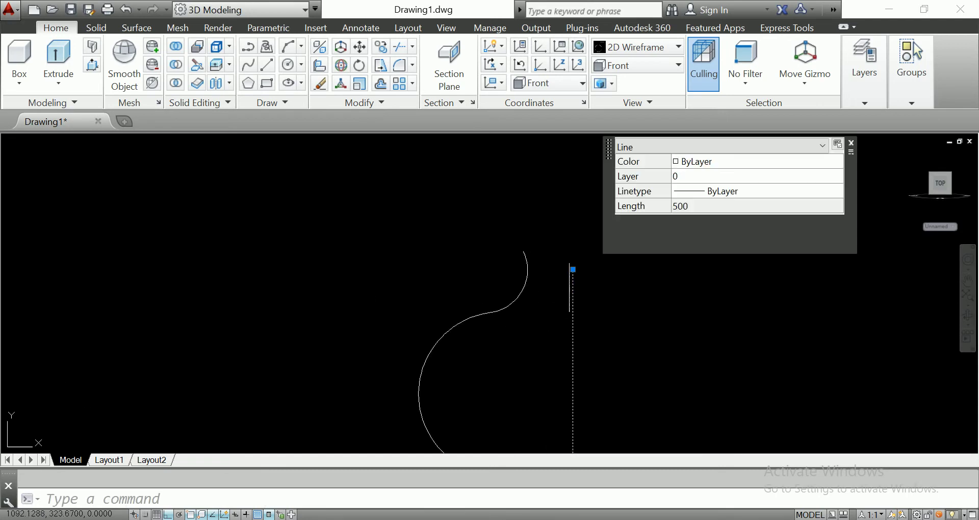
pyautogui.click(573, 270)
pyautogui.click(572, 177)
pyautogui.press('Escape')
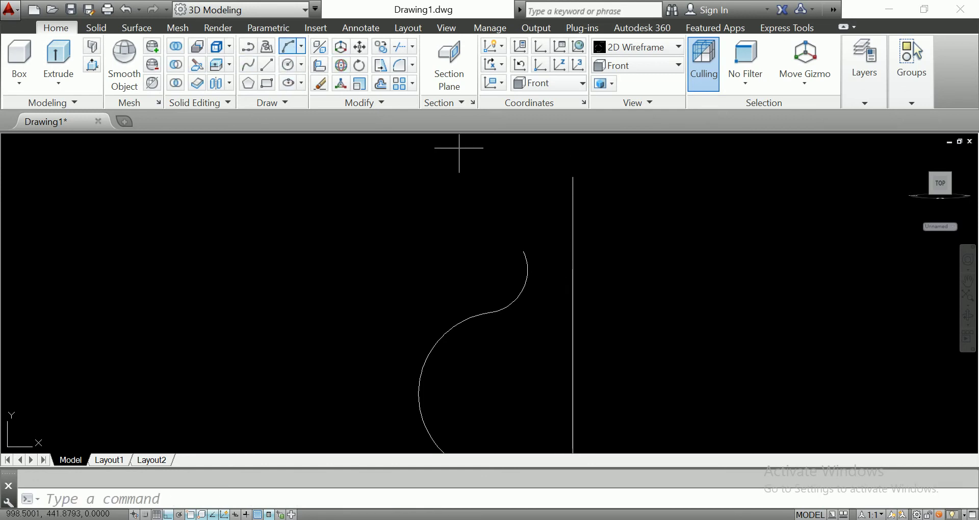
# - Close the profile with a 3-point arc from its top end to the axis line
pyautogui.click(288, 47)
pyautogui.click(524, 251)
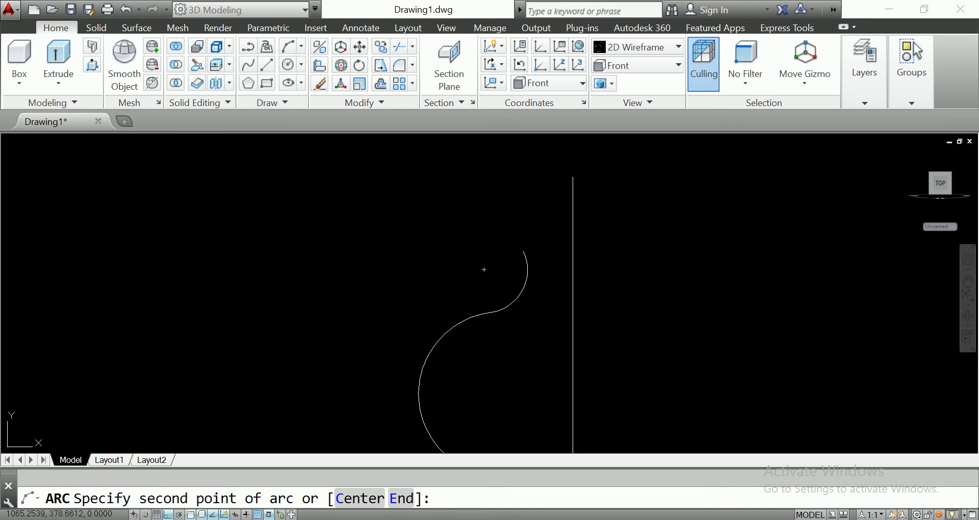
pyautogui.click(572, 195)
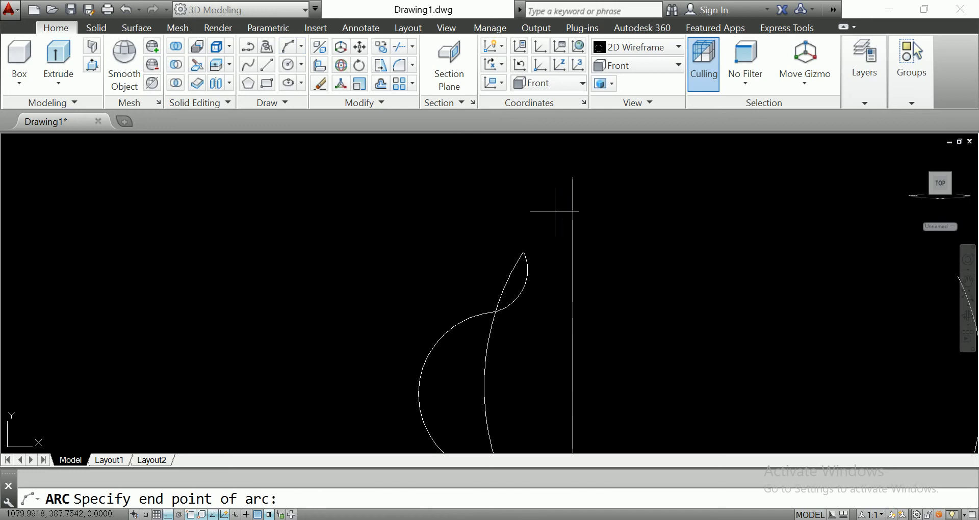
pyautogui.press('Escape')
pyautogui.press('Return')
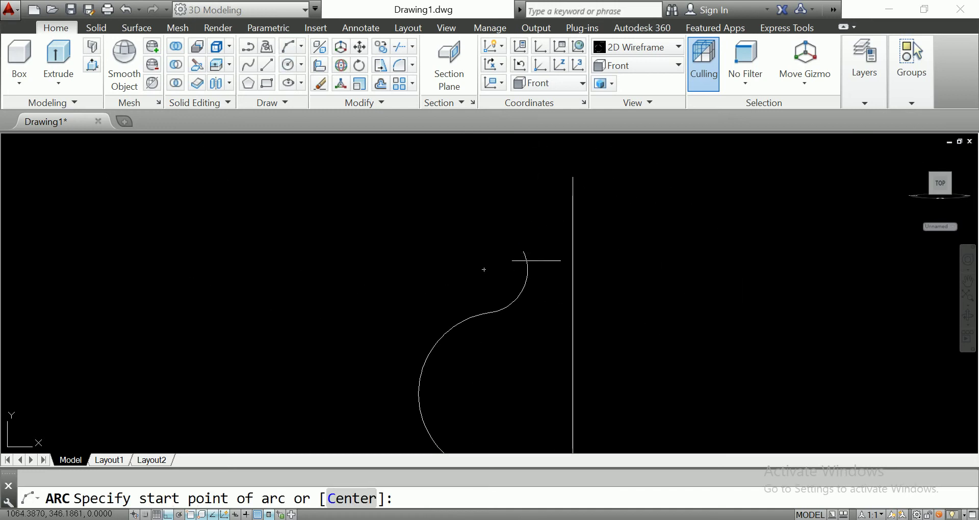
pyautogui.click(523, 251)
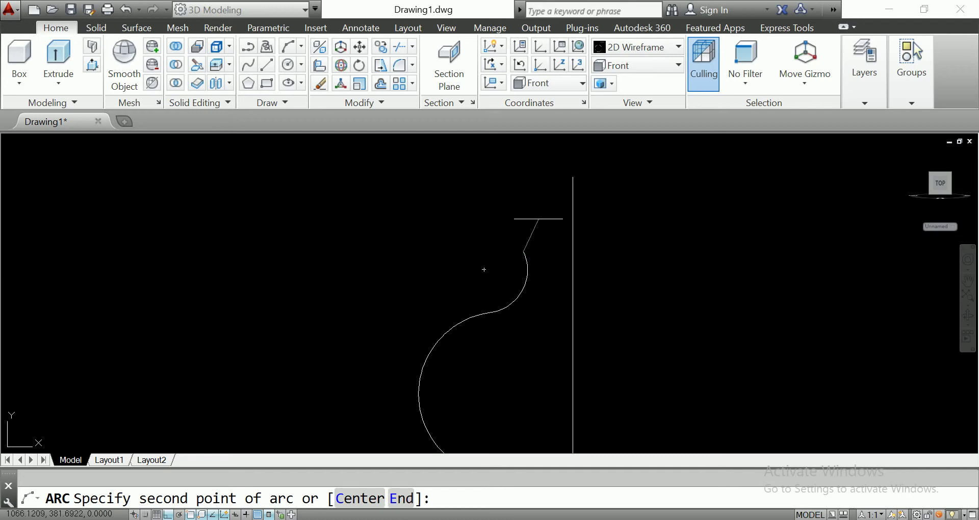
pyautogui.click(539, 218)
pyautogui.click(572, 192)
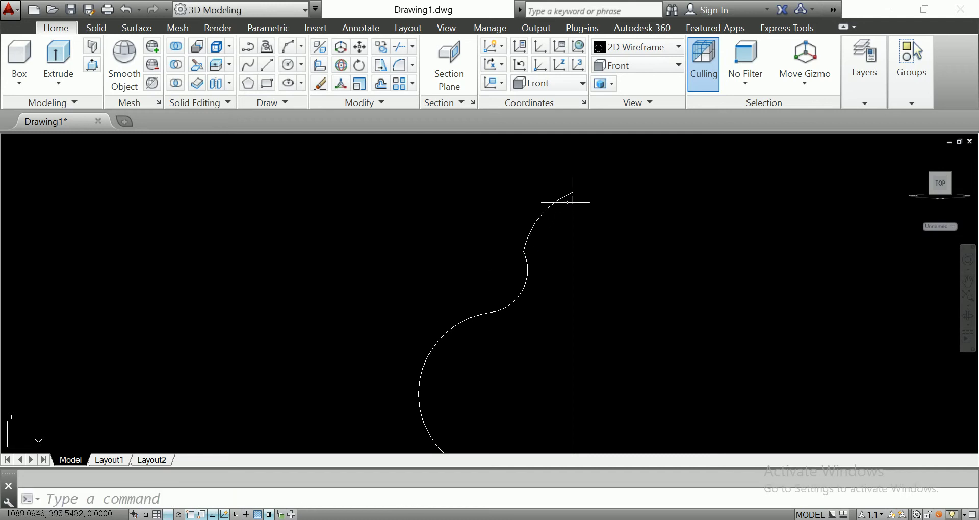
pyautogui.scroll(-3, 564, 334)
pyautogui.scroll(-3, 499, 310)
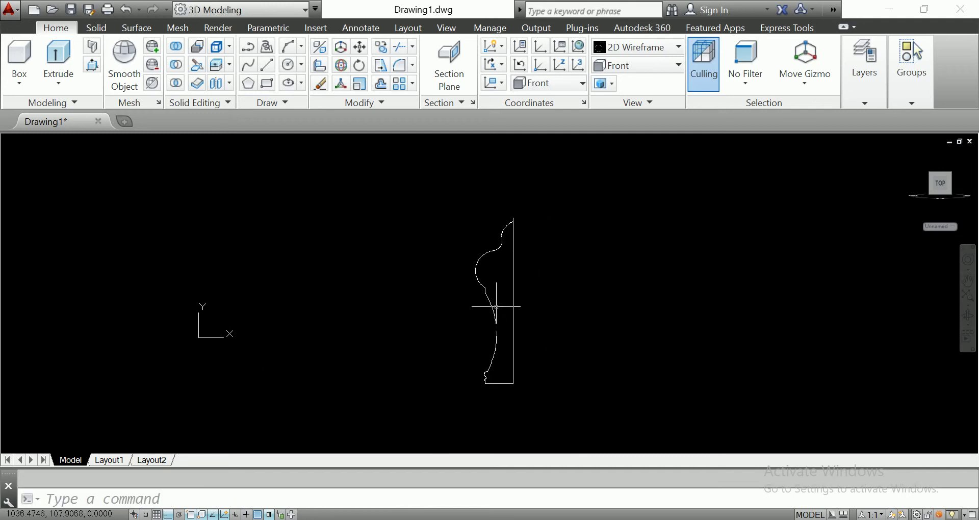
# - Reposition the endpoint of the small bead arc at the bottom of the profile
pyautogui.scroll(3, 504, 375)
pyautogui.scroll(3, 416, 352)
pyautogui.scroll(1, 561, 347)
pyautogui.scroll(3, 608, 343)
pyautogui.click(582, 340)
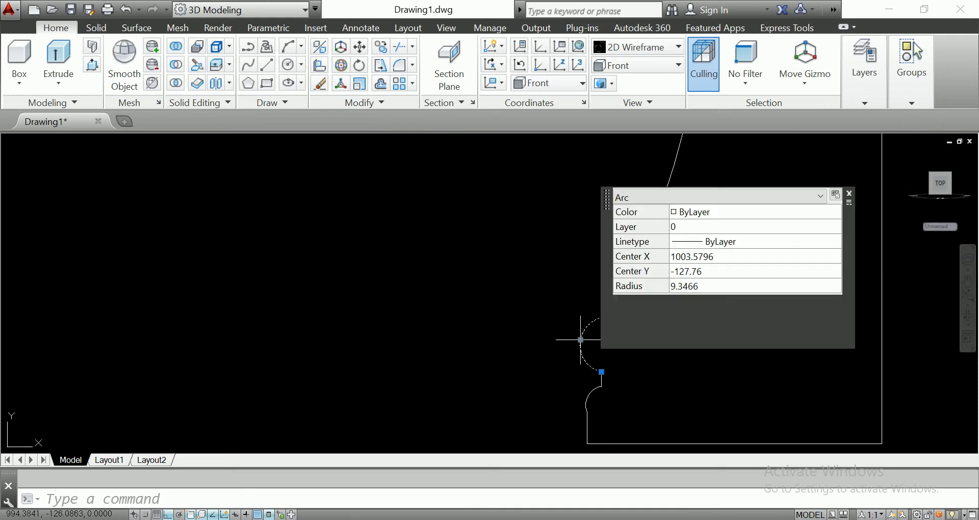
pyautogui.click(580, 340)
pyautogui.click(581, 339)
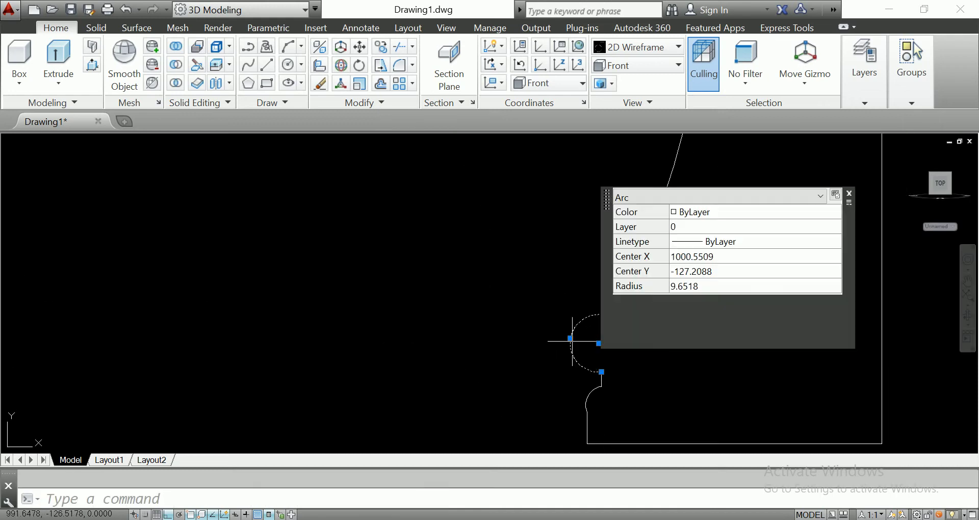
# - Window-select both lower arcs and stretch their shared endpoint to a new position
pyautogui.moveTo(581, 340); pyautogui.dragTo(515, 409, button='middle')
pyautogui.click(554, 373)
pyautogui.click(539, 366)
pyautogui.scroll(3, 545, 372)
pyautogui.click(547, 373)
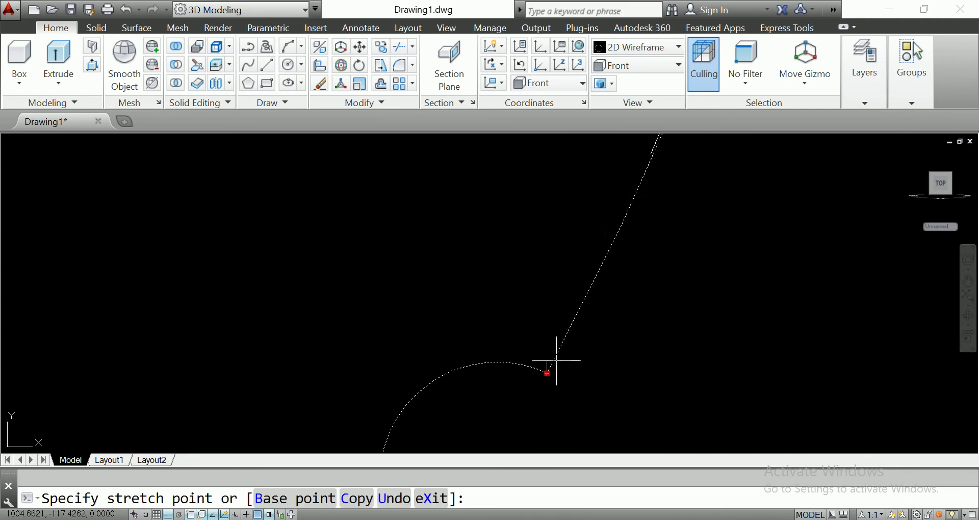
pyautogui.click(566, 338)
pyautogui.press('Escape')
# - Stretch the lower arc's end so it joins the long line
pyautogui.click(546, 371)
pyautogui.click(549, 374)
pyautogui.click(558, 341)
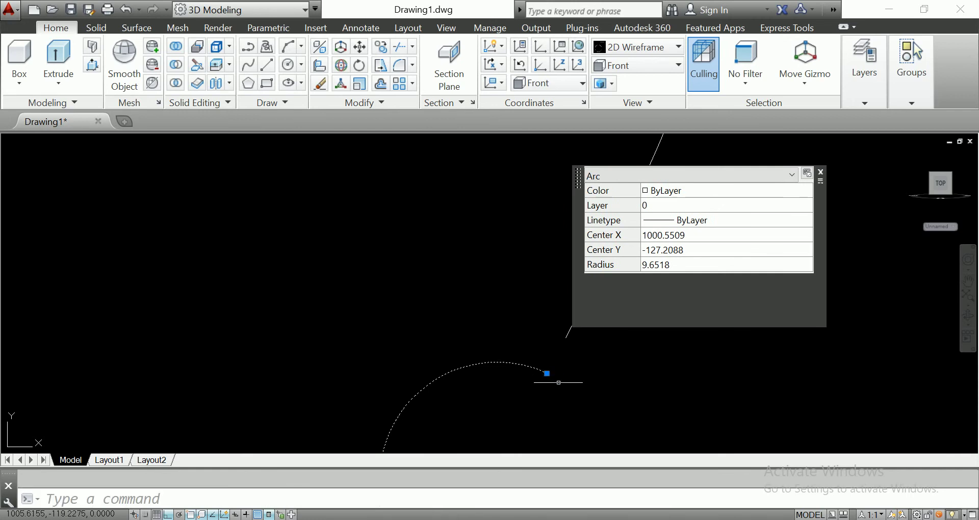
pyautogui.click(547, 373)
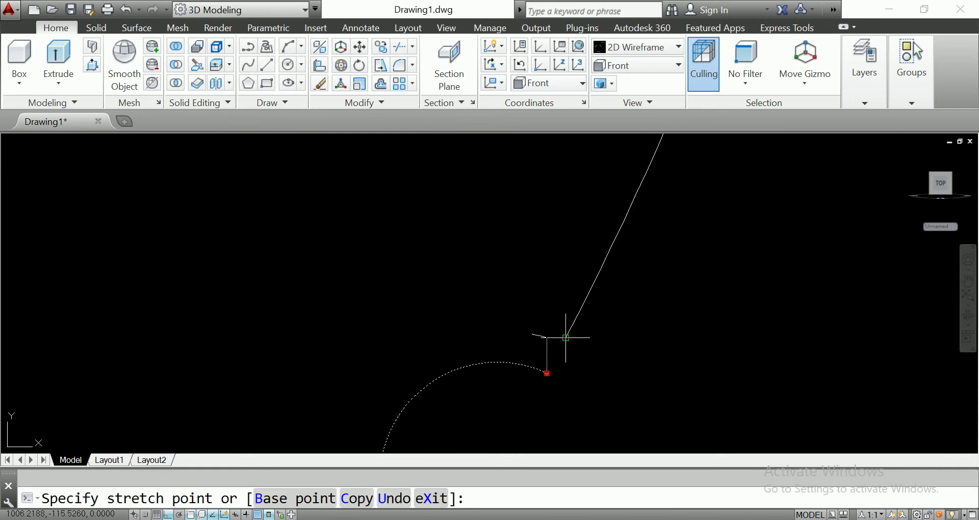
pyautogui.click(565, 336)
pyautogui.scroll(-3, 530, 362)
pyautogui.scroll(-3, 530, 362)
pyautogui.scroll(5, 553, 369)
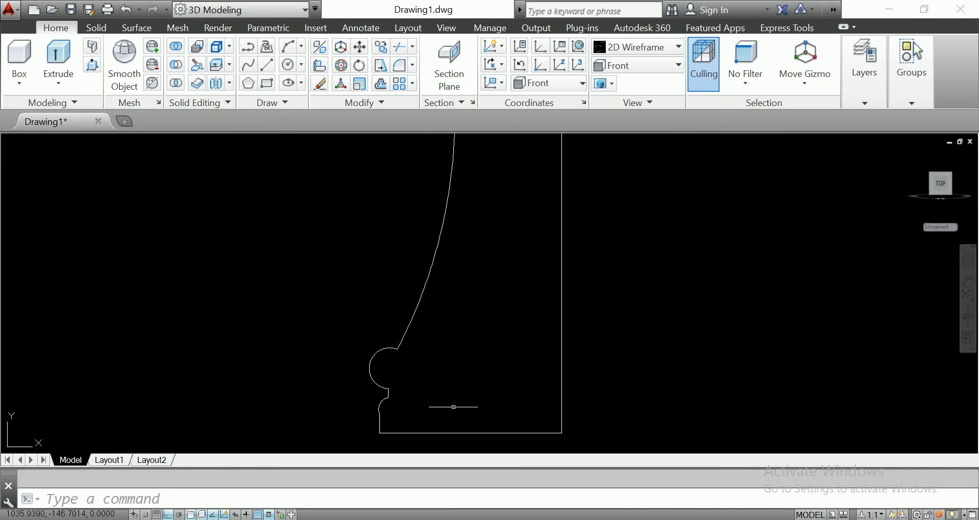
pyautogui.scroll(4, 394, 421)
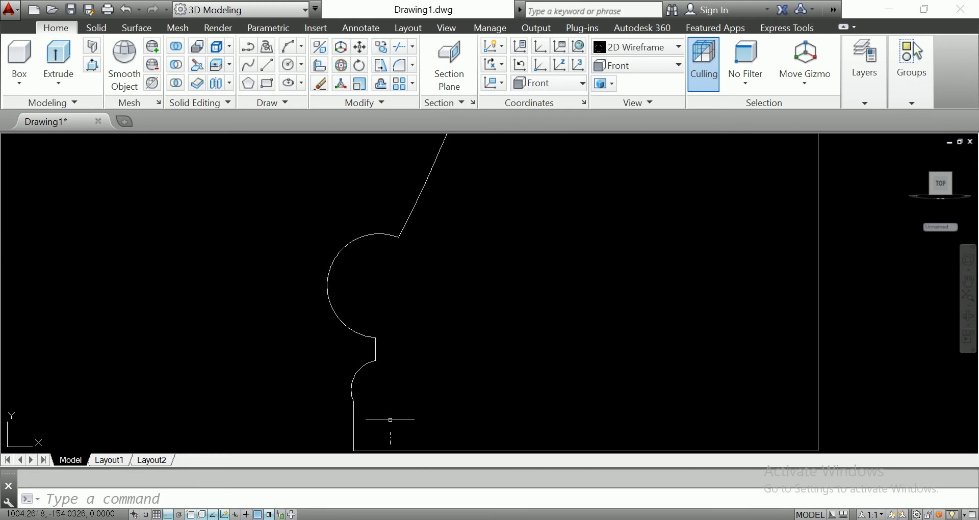
# - Drag the small lower arc's midpoint grip to give it a new bulge
pyautogui.click(372, 380)
pyautogui.click(362, 393)
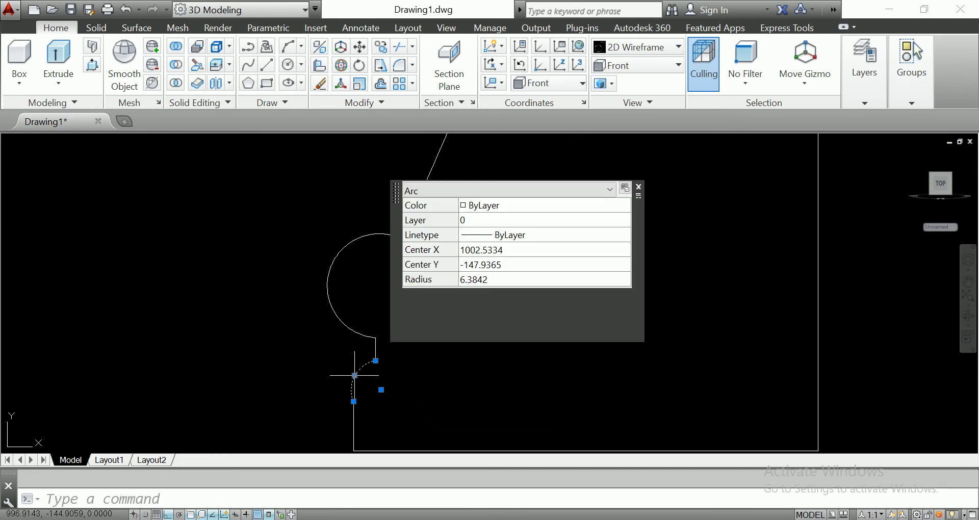
pyautogui.click(354, 375)
pyautogui.click(348, 372)
pyautogui.press('Escape')
# - Move the lower vertical line further right by its midpoint grip
pyautogui.click(372, 407)
pyautogui.click(349, 419)
pyautogui.scroll(-3, 352, 426)
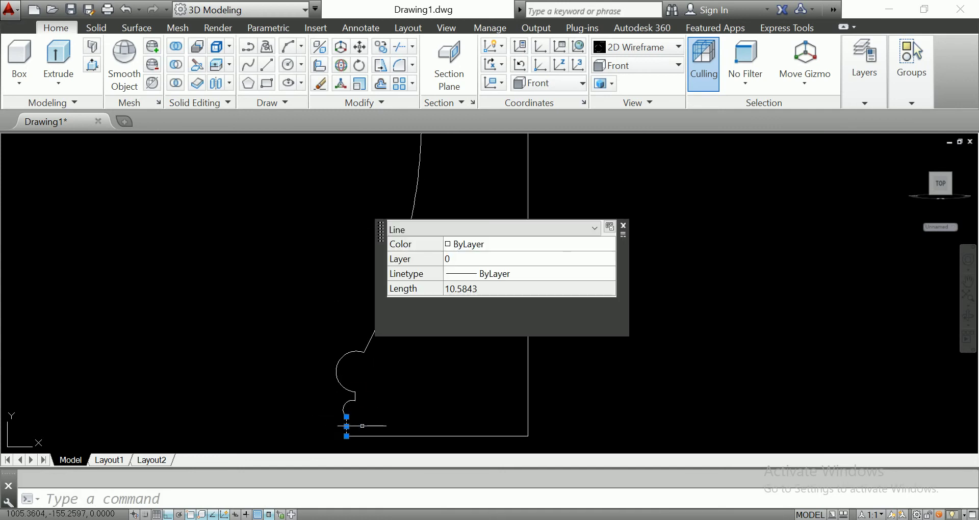
pyautogui.scroll(4, 347, 436)
pyautogui.click(339, 412)
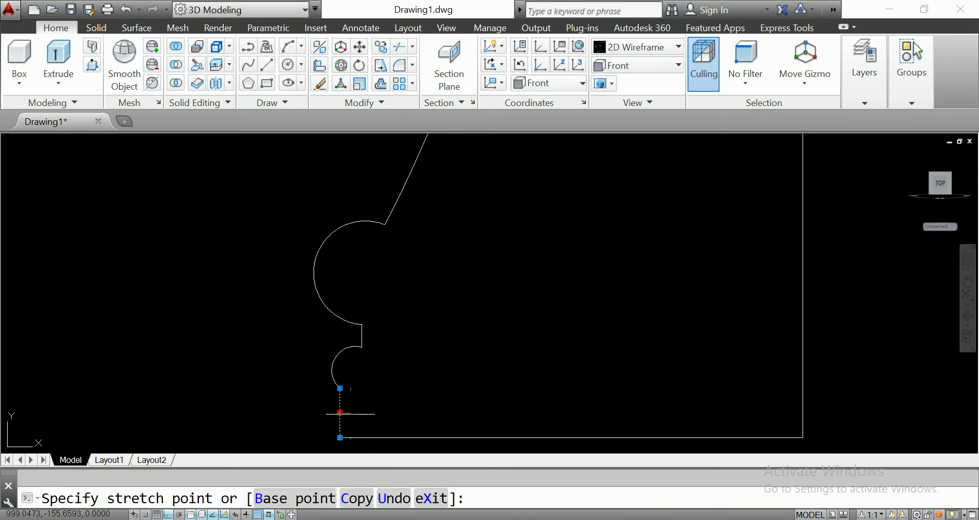
pyautogui.click(351, 414)
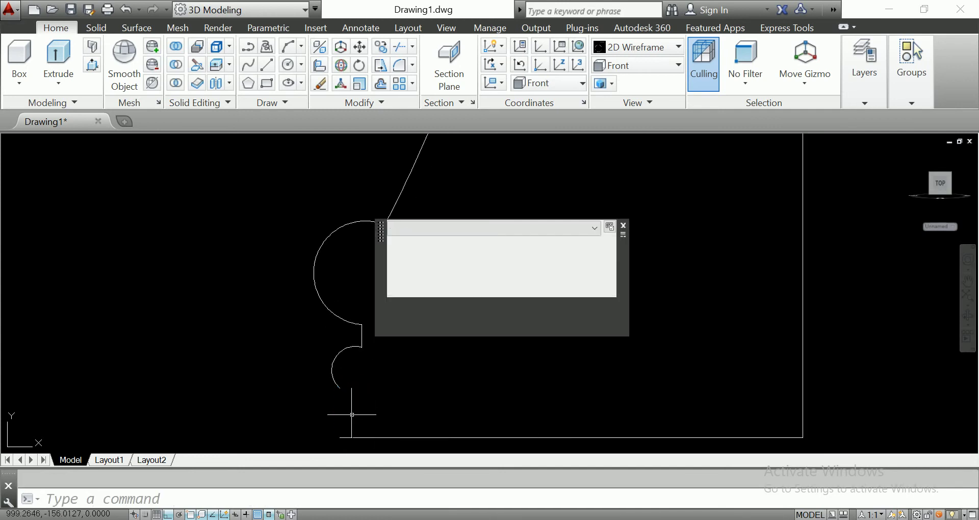
# - Trim the overlap between the vertical and bottom base lines with TR
pyautogui.click(361, 448)
pyautogui.click(338, 390)
pyautogui.write('tr')
pyautogui.press('Return')
pyautogui.press('Escape')
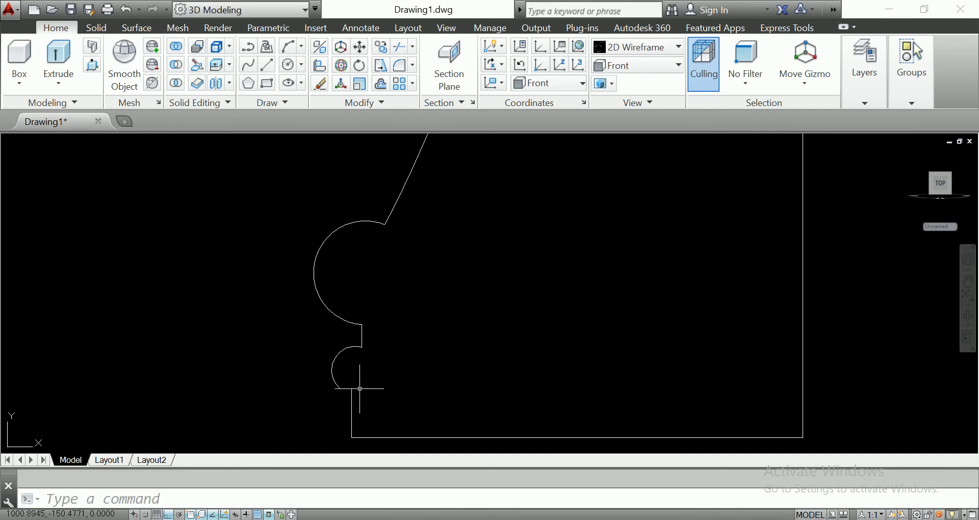
# - Stretch the short vertical line's top and the lower arc's end so they meet
pyautogui.click(352, 399)
pyautogui.scroll(4, 349, 398)
pyautogui.click(357, 374)
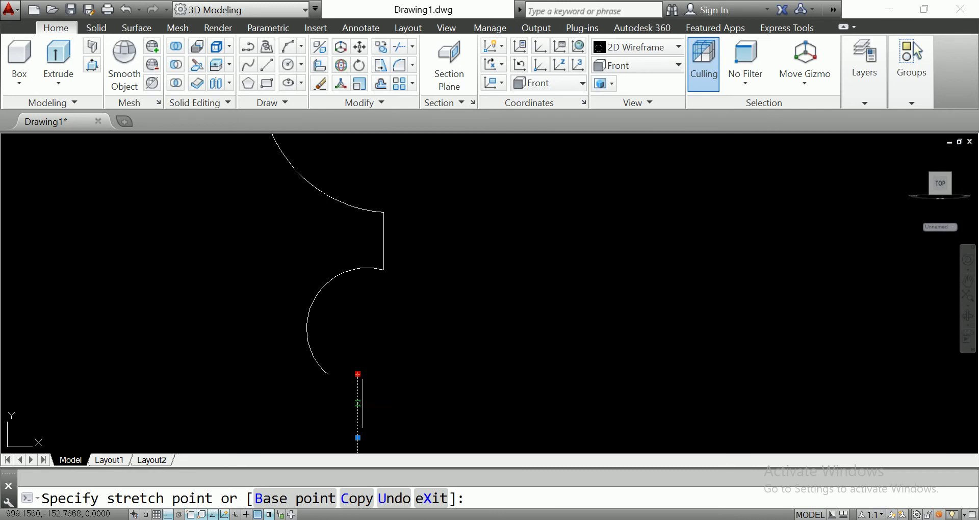
pyautogui.click(358, 391)
pyautogui.click(327, 370)
pyautogui.click(328, 377)
pyautogui.click(328, 376)
pyautogui.click(328, 374)
pyautogui.click(357, 396)
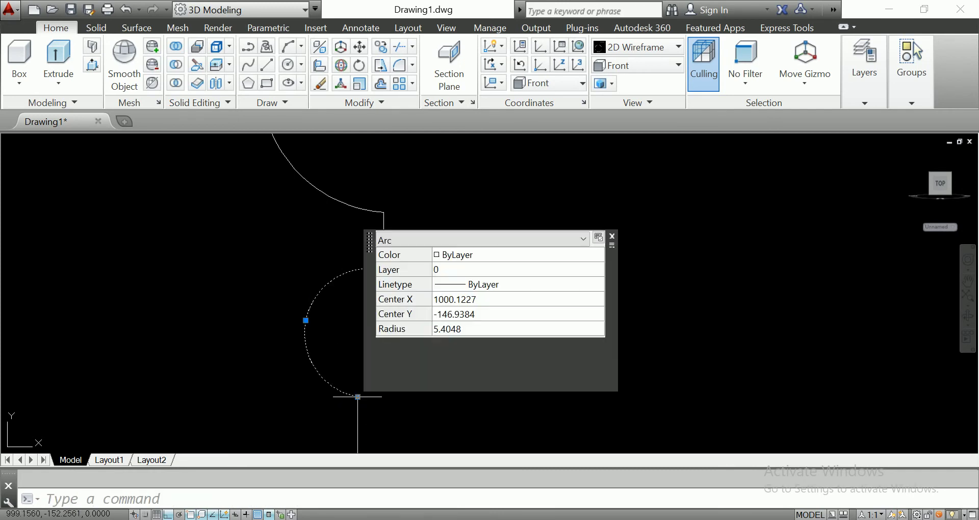
pyautogui.press('Escape')
pyautogui.scroll(-3, 370, 392)
pyautogui.scroll(-3, 569, 343)
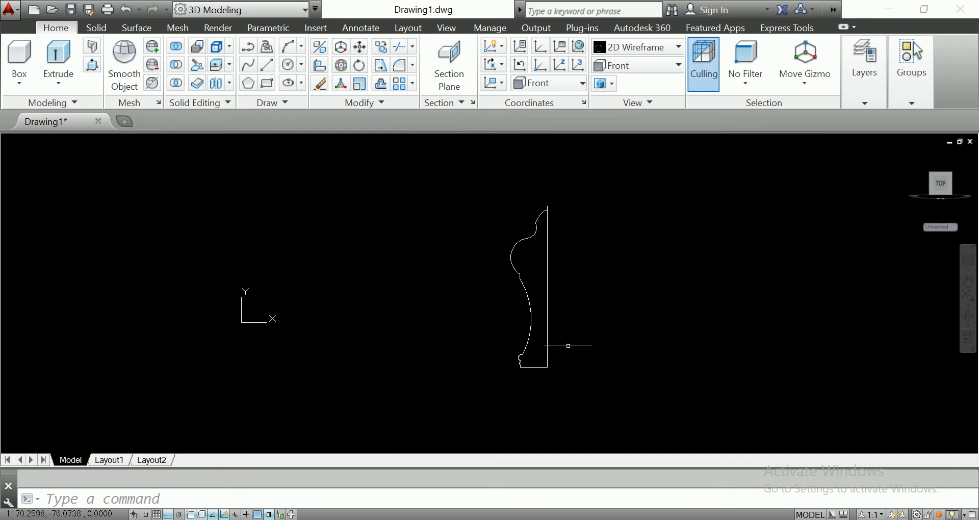
# - Fillet with radius 20 to blend the cusp between the lower and upper curves
pyautogui.scroll(2, 518, 362)
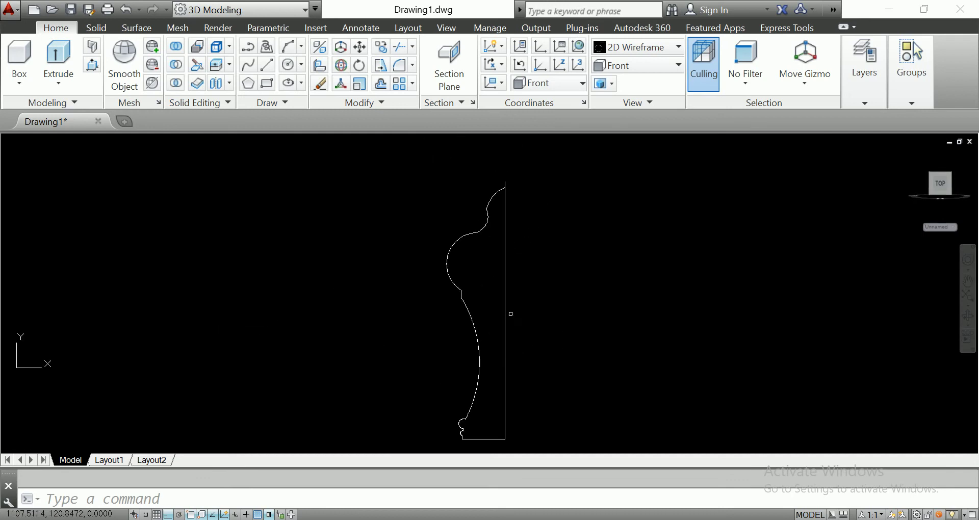
pyautogui.scroll(2, 481, 258)
pyautogui.scroll(-2, 481, 258)
pyautogui.scroll(3, 426, 270)
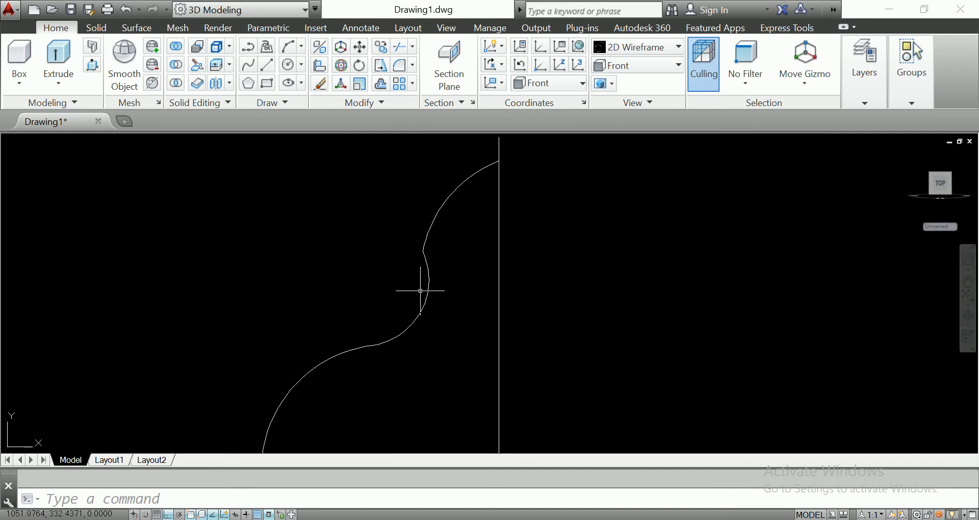
pyautogui.write('fillet')
pyautogui.press('Return')
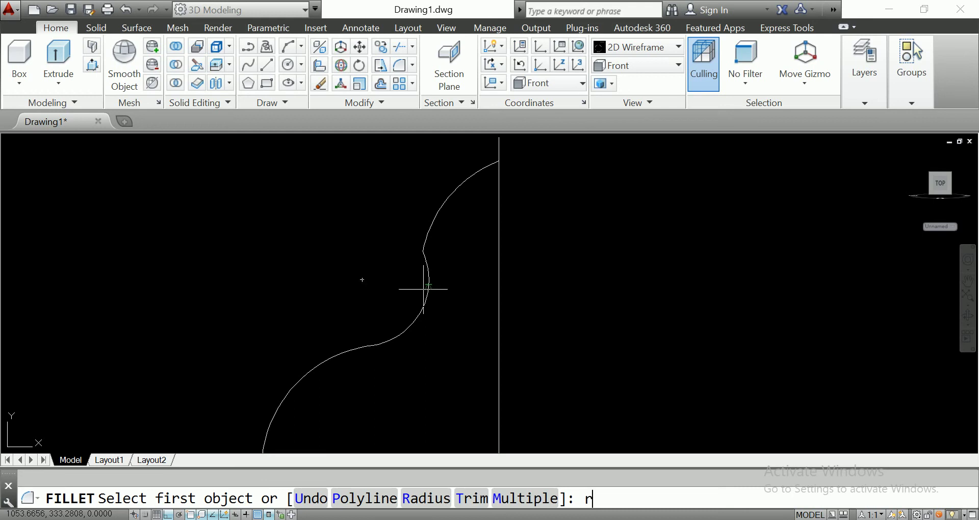
pyautogui.press('Return')
pyautogui.write('20')
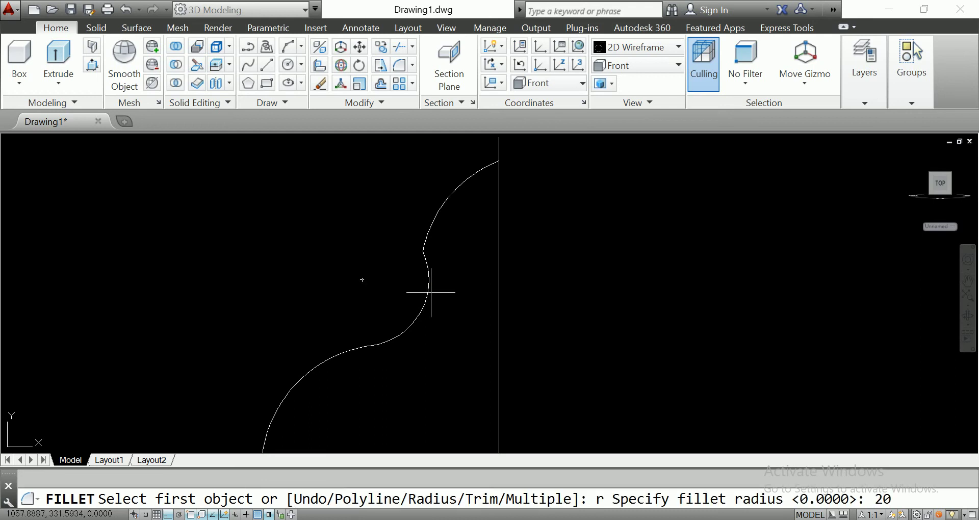
pyautogui.press('Return')
pyautogui.click(424, 260)
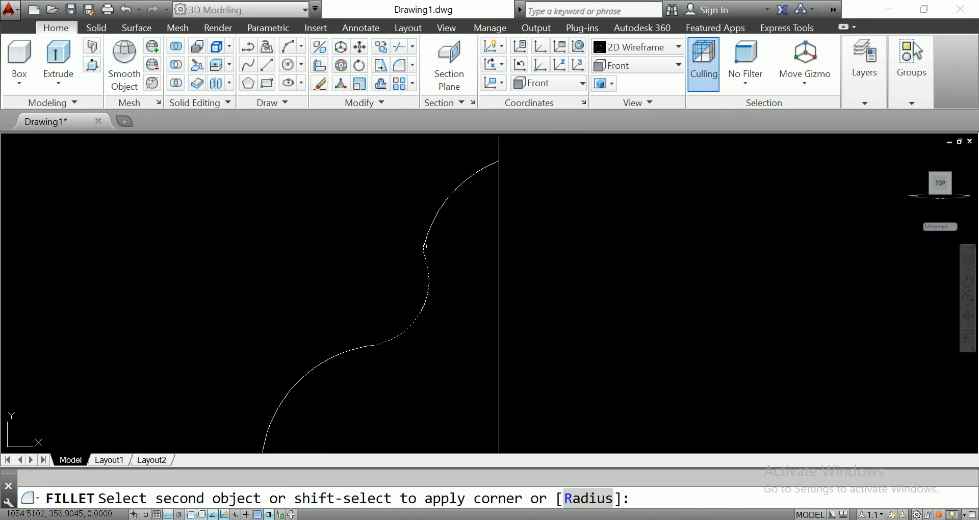
pyautogui.click(426, 246)
# - Round the next sharp corner between the curve and the straight edge
pyautogui.press('Return')
pyautogui.scroll(3, 385, 350)
pyautogui.scroll(2, 375, 378)
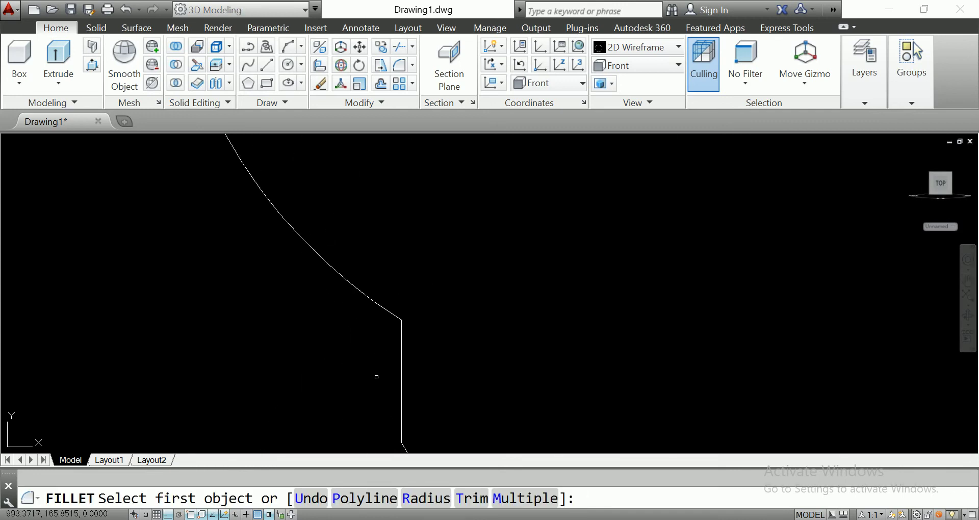
pyautogui.click(402, 338)
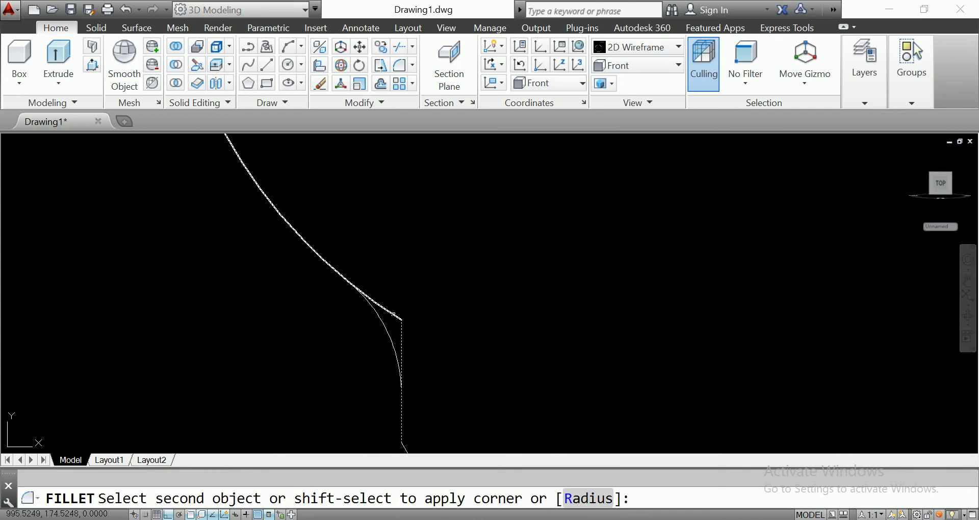
pyautogui.click(390, 312)
pyautogui.scroll(-2, 402, 366)
pyautogui.scroll(2, 416, 406)
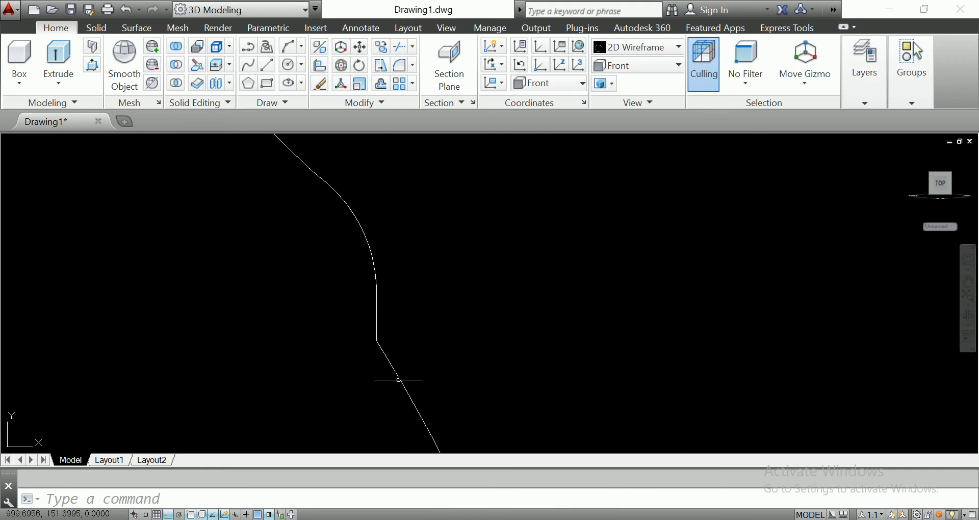
# - Round the corner between the diagonal line and the vertical edge
pyautogui.press('Return')
pyautogui.click(384, 352)
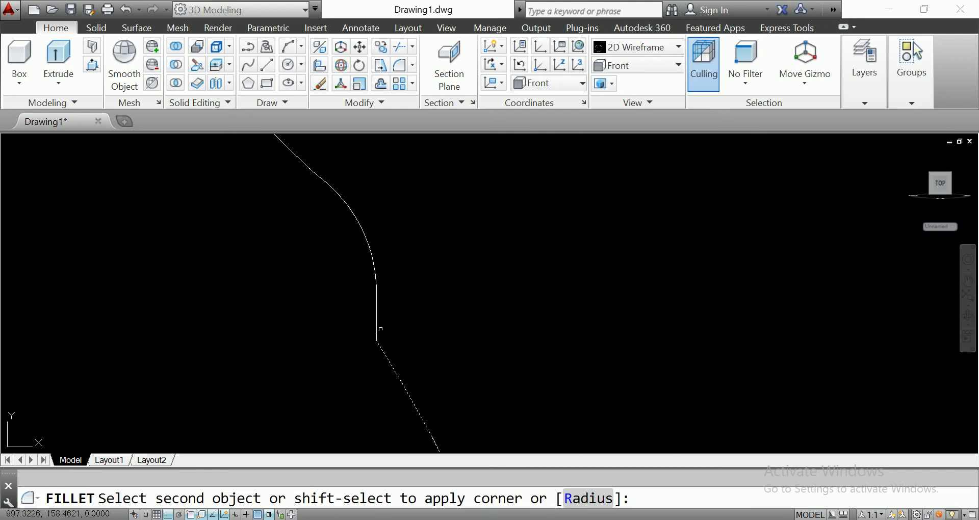
pyautogui.click(376, 320)
pyautogui.scroll(-2, 431, 372)
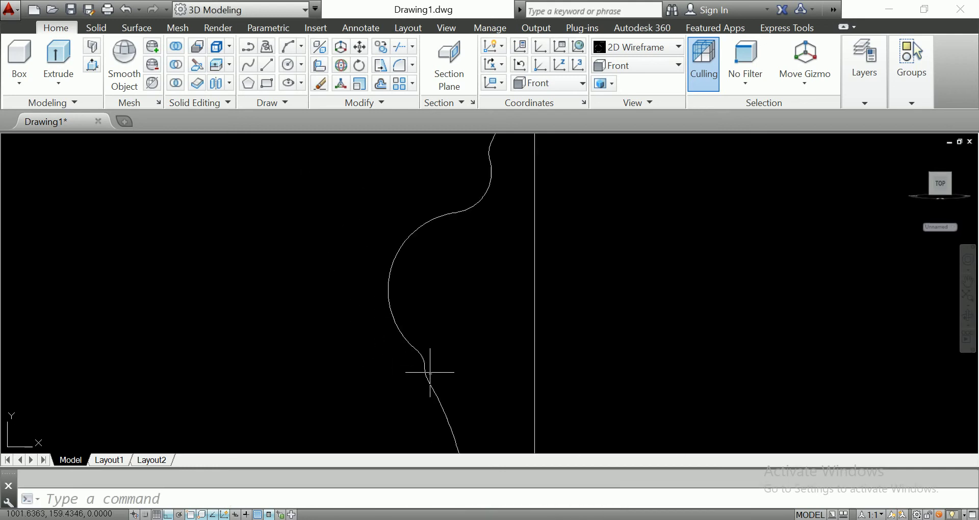
pyautogui.scroll(-1, 431, 415)
pyautogui.scroll(-4, 404, 400)
pyautogui.scroll(1, 405, 369)
pyautogui.scroll(6, 400, 325)
pyautogui.scroll(3, 400, 325)
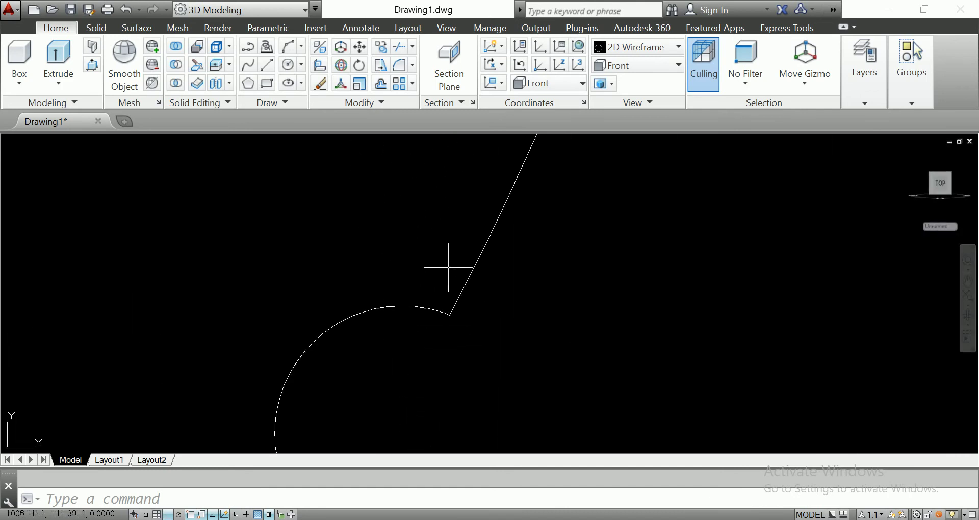
pyautogui.scroll(3, 446, 281)
# - Round the corner where the large arc meets the diagonal line
pyautogui.press('Return')
pyautogui.click(438, 312)
pyautogui.click(458, 297)
pyautogui.scroll(-3, 455, 306)
pyautogui.scroll(2, 451, 353)
pyautogui.scroll(2, 449, 357)
pyautogui.scroll(2, 445, 360)
# - Begin a fillet on the short base vertical line, then cancel it
pyautogui.press('Return')
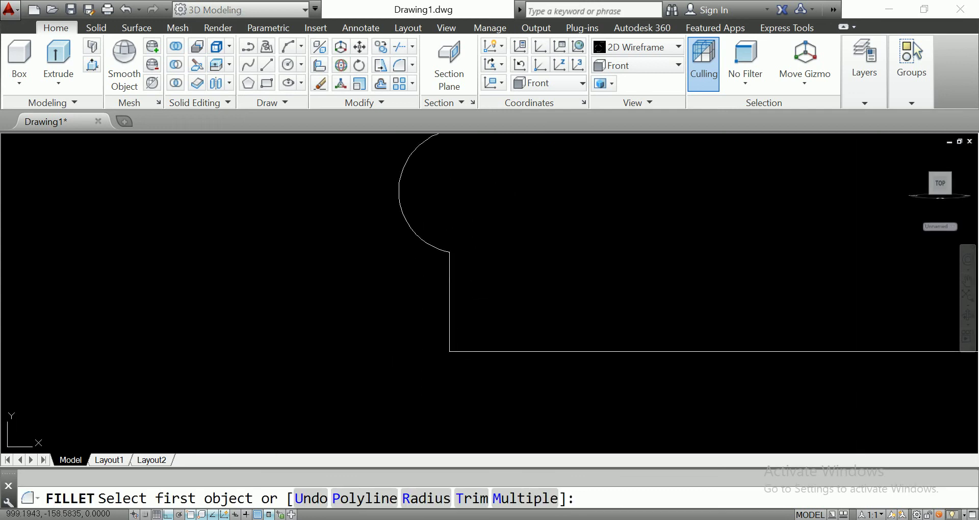
pyautogui.click(449, 329)
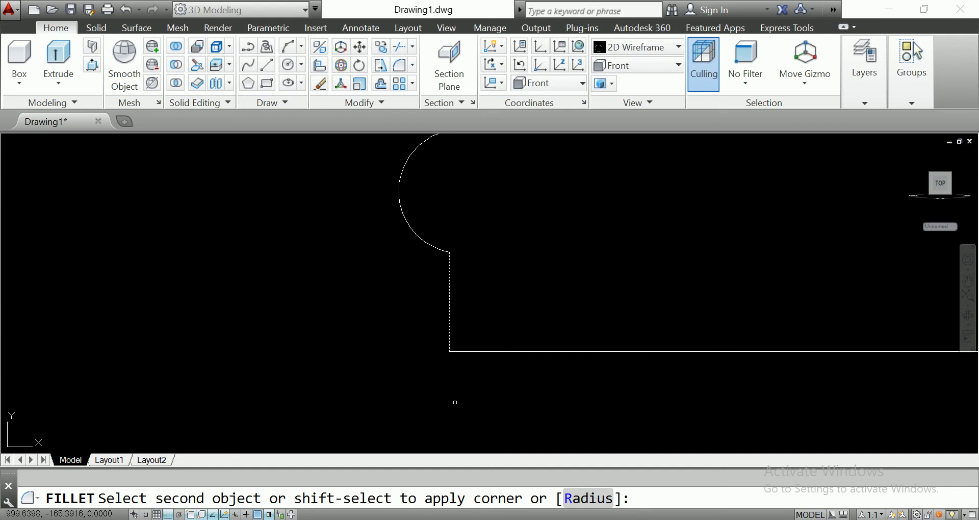
pyautogui.press('Escape')
pyautogui.scroll(-3, 531, 344)
pyautogui.scroll(-2, 530, 343)
pyautogui.scroll(-1, 523, 388)
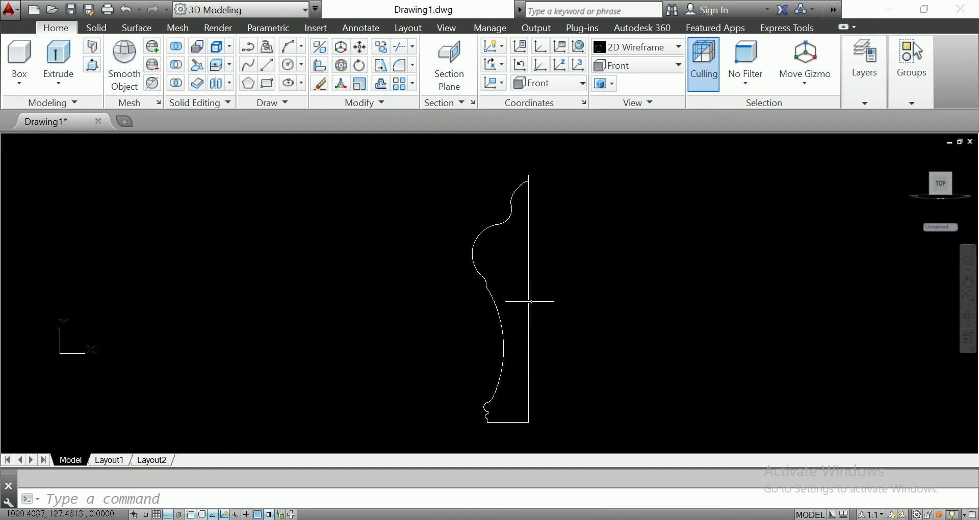
# - Window-select the profile pieces and try removing the vertical axis line from the selection
pyautogui.click(563, 163)
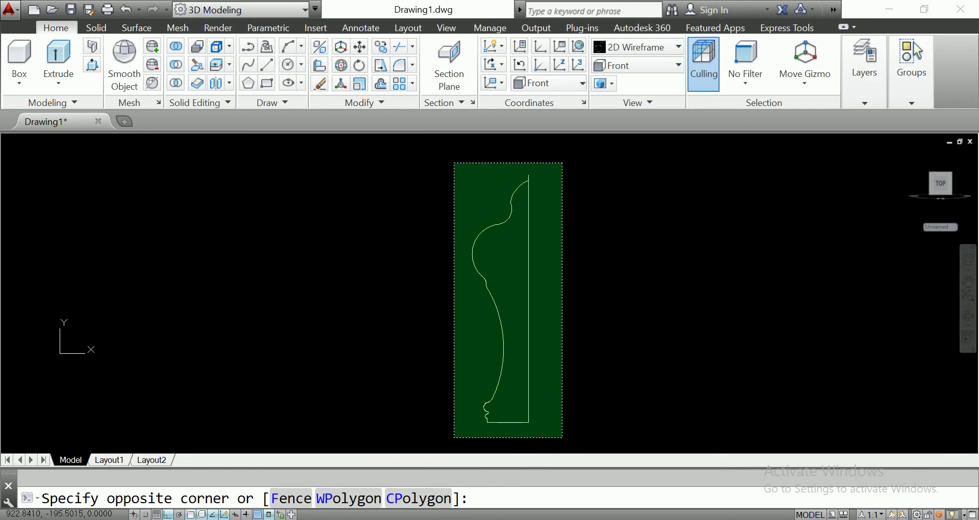
pyautogui.click(454, 437)
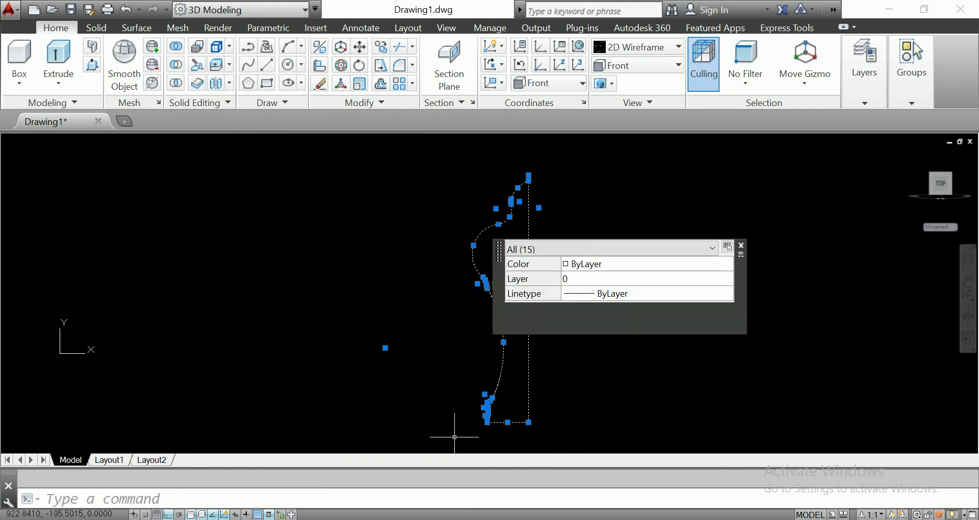
pyautogui.press('Escape')
pyautogui.click(567, 158)
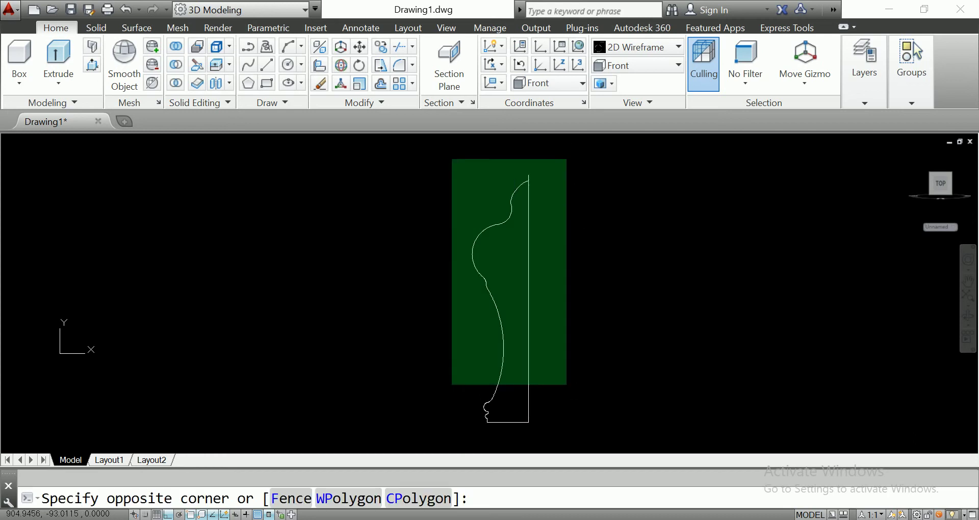
pyautogui.click(394, 454)
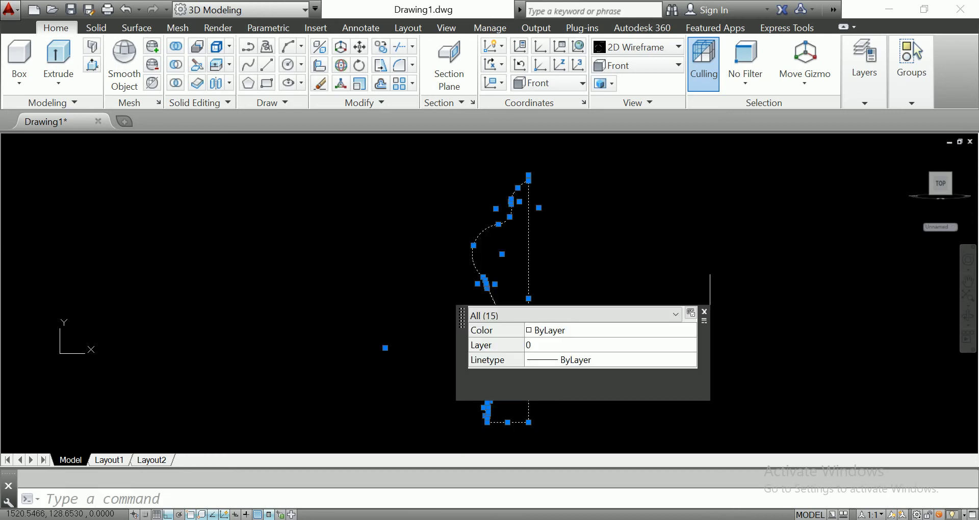
pyautogui.keyDown('shift'); pyautogui.click(625, 288); pyautogui.keyUp('shift')
pyautogui.keyDown('shift'); pyautogui.click(523, 348); pyautogui.keyUp('shift')
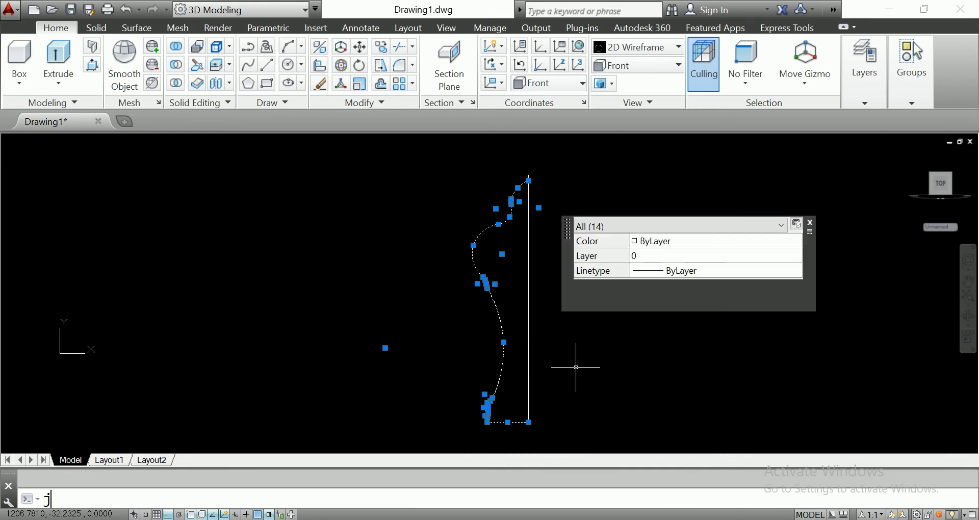
pyautogui.press('Escape')
pyautogui.click(501, 309)
pyautogui.click(487, 322)
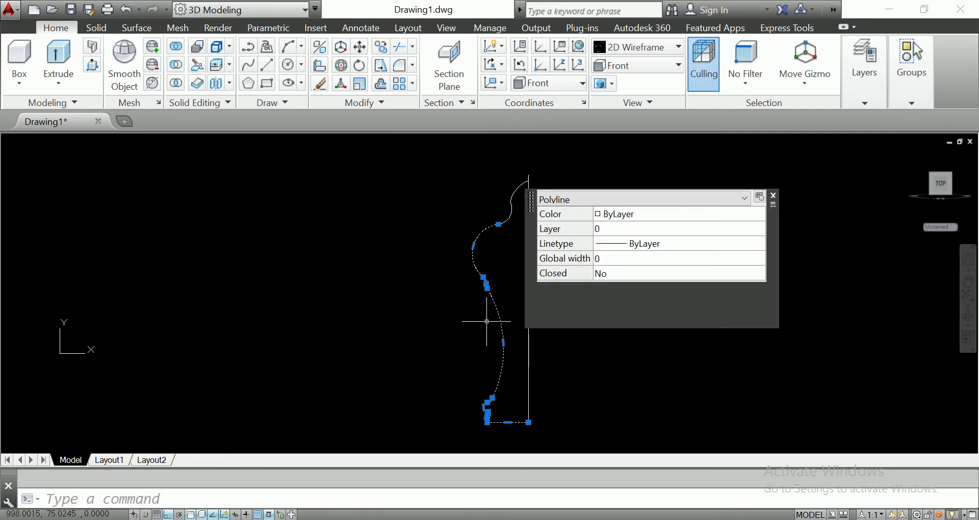
pyautogui.press('Escape')
# - Select the profile curves without the vertical line and JOIN them into a polyline
pyautogui.click(546, 149)
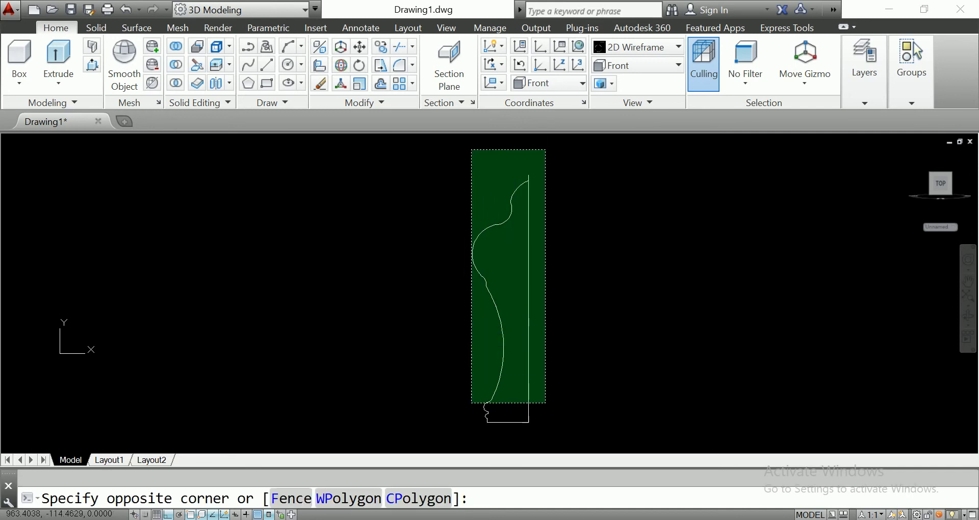
pyautogui.click(456, 430)
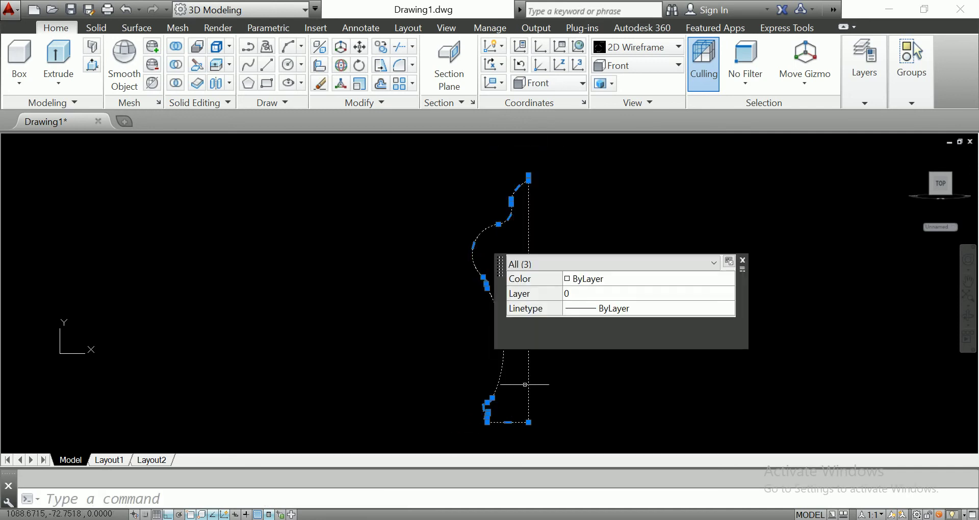
pyautogui.keyDown('shift'); pyautogui.click(529, 386); pyautogui.keyUp('shift')
pyautogui.write('j')
pyautogui.press('Return')
pyautogui.click(525, 437)
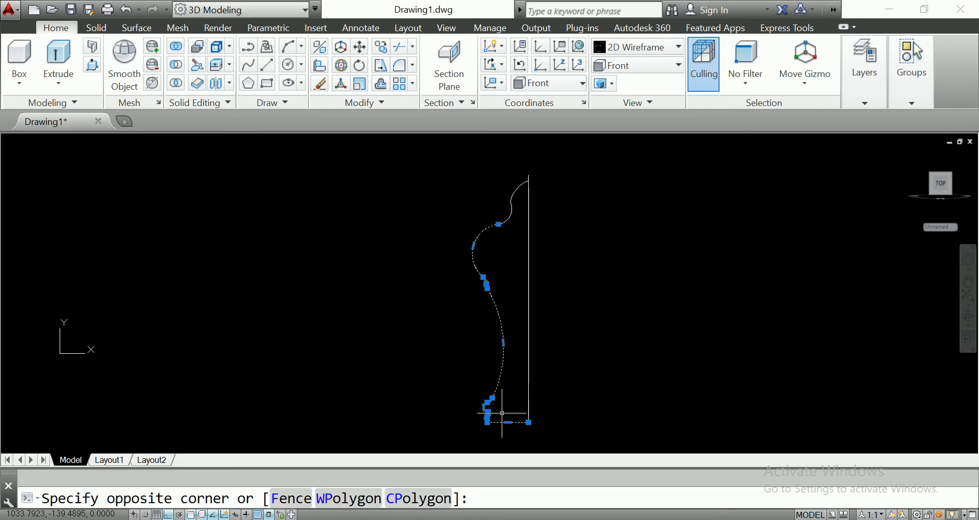
# - Zoom in on the profile and pick the curve and vertical line, then clear the selection
pyautogui.click(479, 392)
pyautogui.scroll(2, 505, 403)
pyautogui.scroll(2, 411, 367)
pyautogui.scroll(2, 414, 362)
pyautogui.scroll(2, 413, 363)
pyautogui.scroll(2, 448, 240)
pyautogui.scroll(1, 447, 255)
pyautogui.scroll(1, 447, 255)
pyautogui.scroll(-2, 447, 256)
pyautogui.scroll(-2, 438, 286)
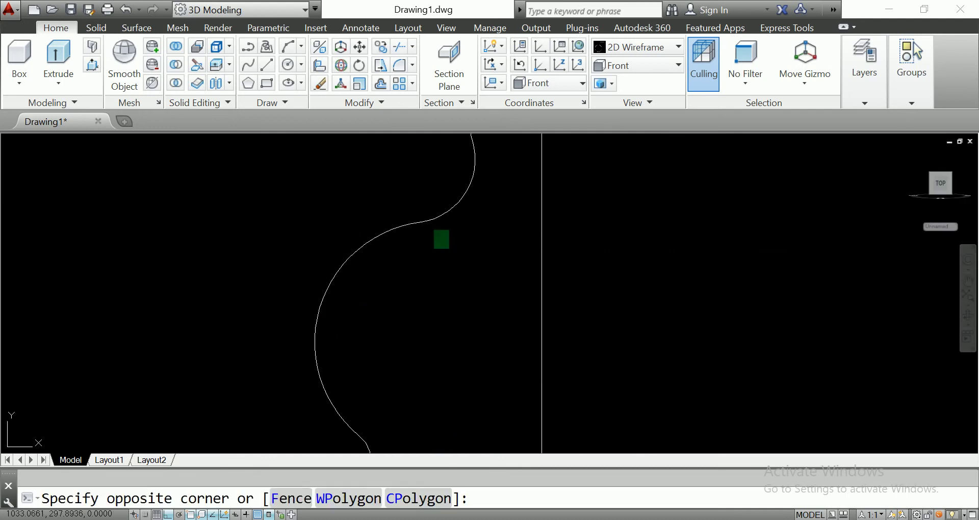
pyautogui.click(429, 232)
pyautogui.scroll(-1, 456, 280)
pyautogui.scroll(3, 459, 327)
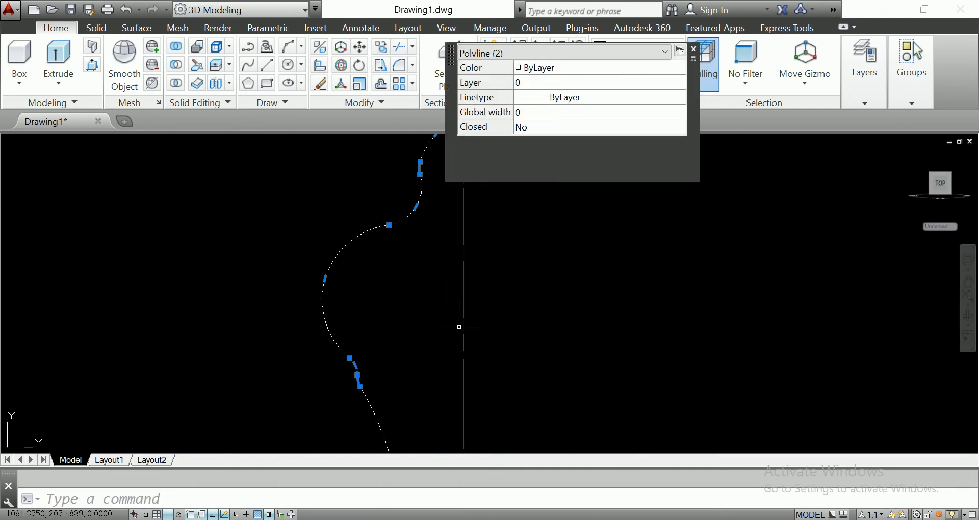
pyautogui.press('Escape')
# - Window-select both curve pieces and stretch one endpoint onto the other curve's end
pyautogui.click(379, 305)
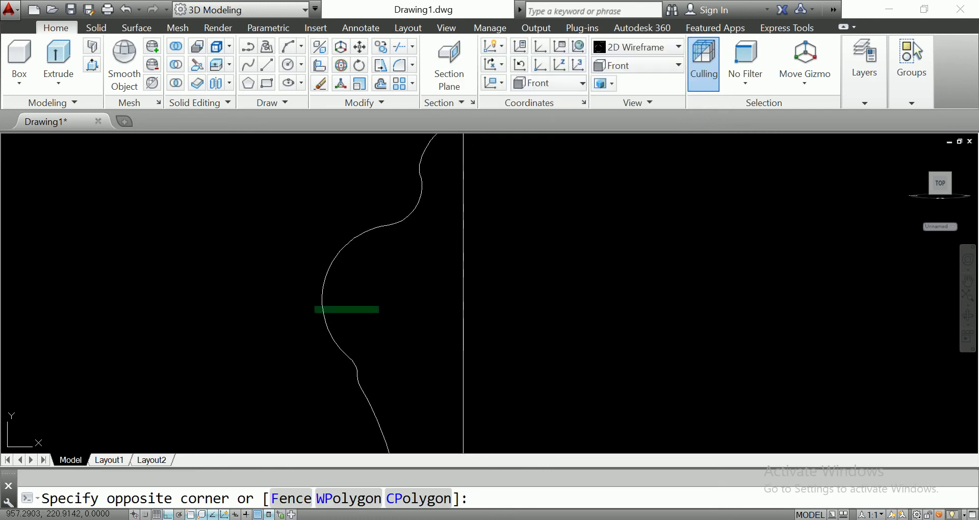
pyautogui.click(312, 312)
pyautogui.moveTo(306, 321); pyautogui.dragTo(134, 350, button='middle')
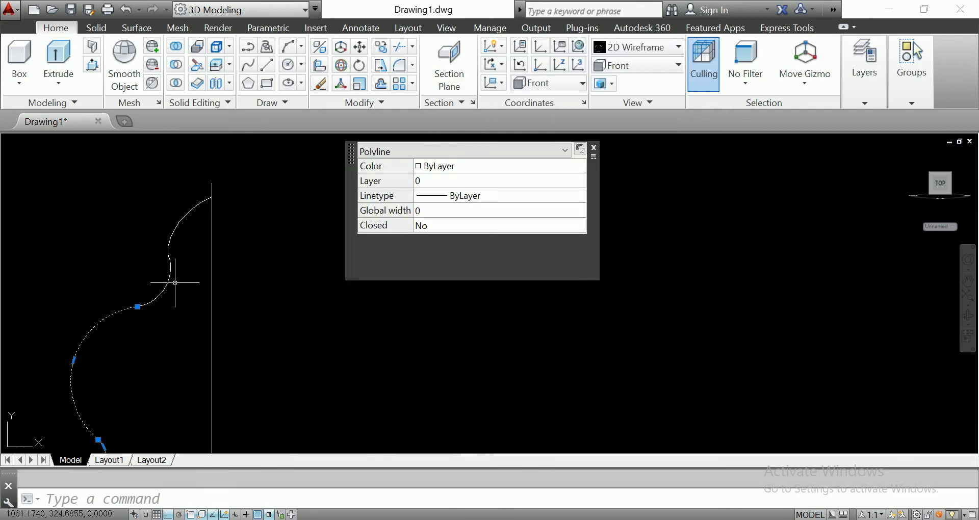
pyautogui.press('Escape')
pyautogui.scroll(3, 175, 282)
pyautogui.click(278, 306)
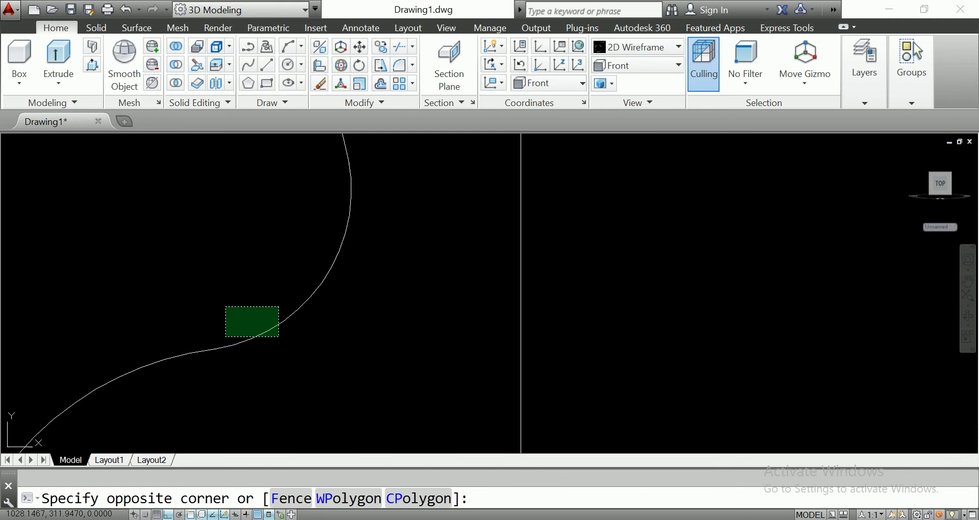
pyautogui.click(225, 337)
pyautogui.click(205, 356)
pyautogui.click(179, 328)
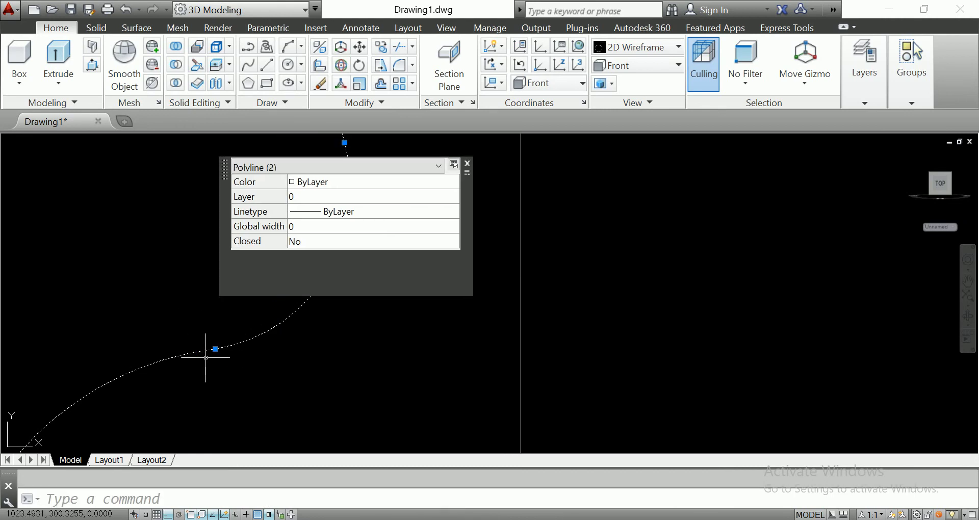
pyautogui.click(216, 349)
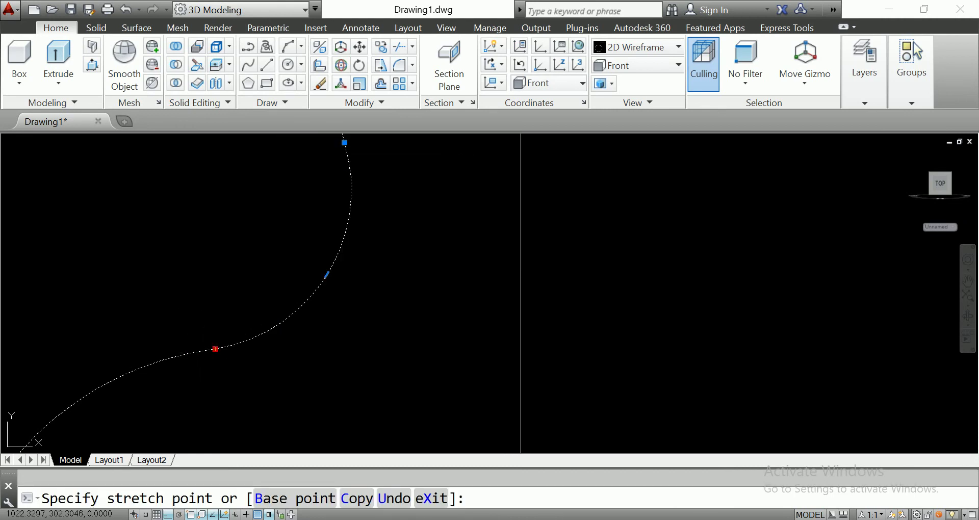
pyautogui.click(210, 344)
pyautogui.press('Escape')
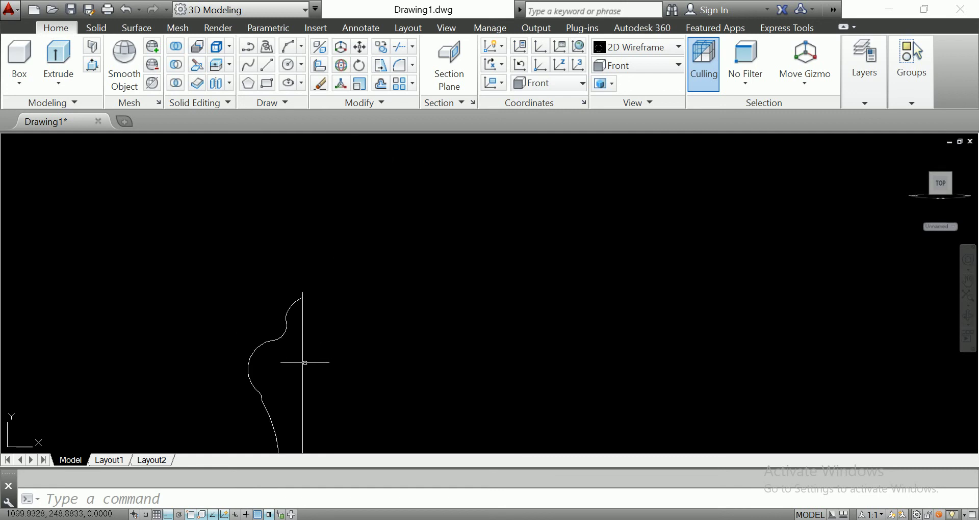
# - Reselect the curve pieces, cancel a stray LINE command, and clear the selection
pyautogui.click(294, 362)
pyautogui.click(207, 277)
pyautogui.write('l')
pyautogui.press('Return')
pyautogui.click(279, 337)
pyautogui.press('Escape')
pyautogui.click(295, 363)
pyautogui.click(276, 332)
pyautogui.press('Escape')
# - Window-select the curve pieces and deselect the vertical axis line, then clear the selection
pyautogui.click(284, 381)
pyautogui.click(245, 383)
pyautogui.moveTo(243, 382); pyautogui.dragTo(62, 360, button='middle')
pyautogui.press('Escape')
pyautogui.click(158, 255)
pyautogui.click(56, 392)
pyautogui.moveTo(158, 364); pyautogui.dragTo(282, 387, button='middle')
pyautogui.keyDown('shift'); pyautogui.click(282, 387); pyautogui.keyUp('shift')
pyautogui.keyDown('shift'); pyautogui.click(235, 386); pyautogui.keyUp('shift')
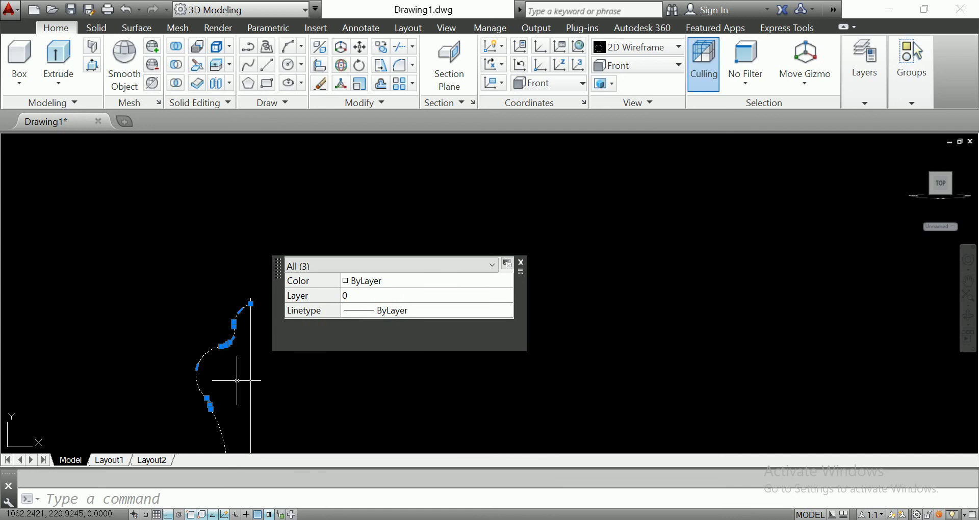
pyautogui.press('Escape')
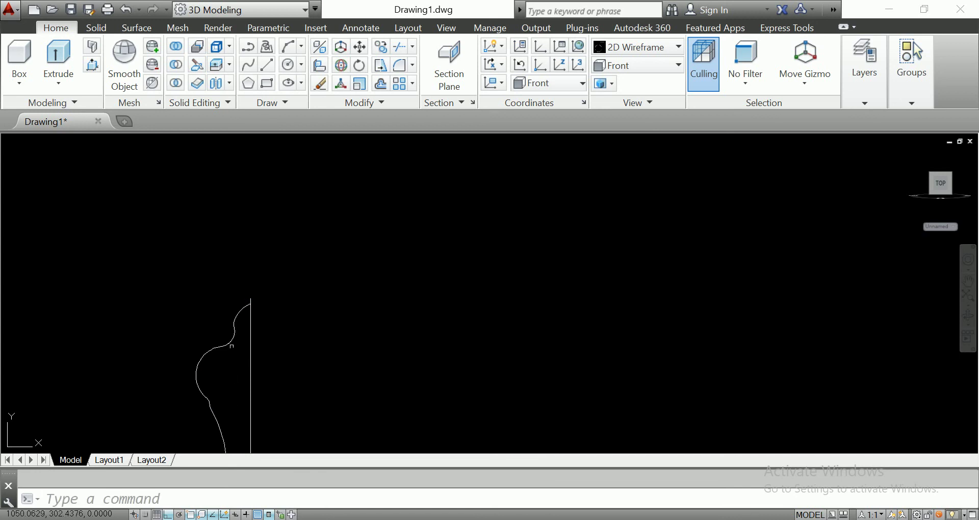
# - Check the upper and lower curves, then delete the short line at their joint
pyautogui.click(227, 341)
pyautogui.scroll(5, 225, 349)
pyautogui.scroll(-2, 189, 348)
pyautogui.click(197, 400)
pyautogui.click(140, 360)
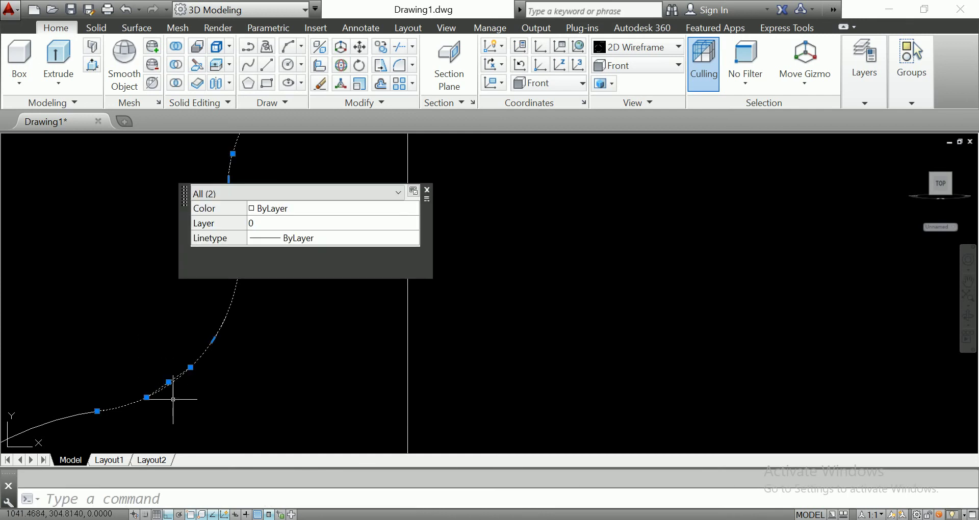
pyautogui.scroll(4, 171, 400)
pyautogui.press('Escape')
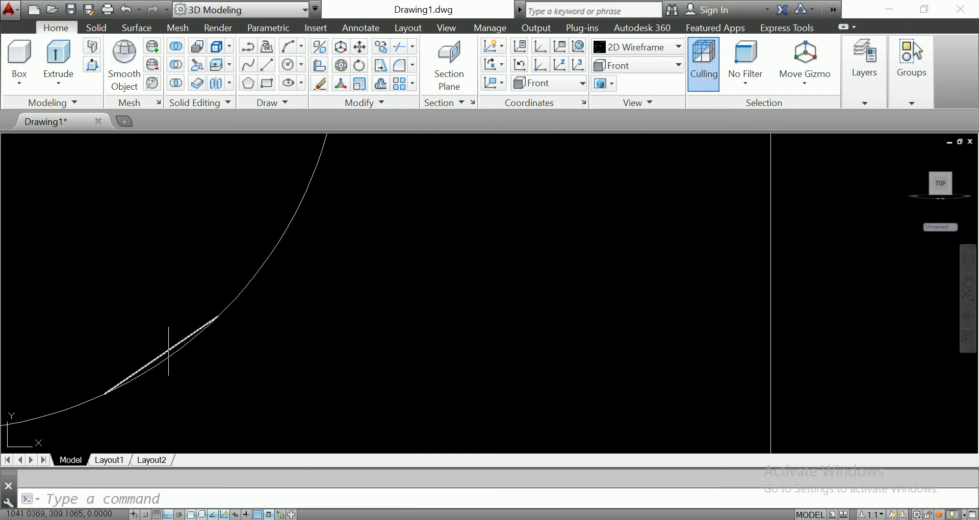
pyautogui.click(168, 351)
pyautogui.press('Delete')
# - Join both profile curves into a single polyline with J
pyautogui.scroll(-3, 260, 351)
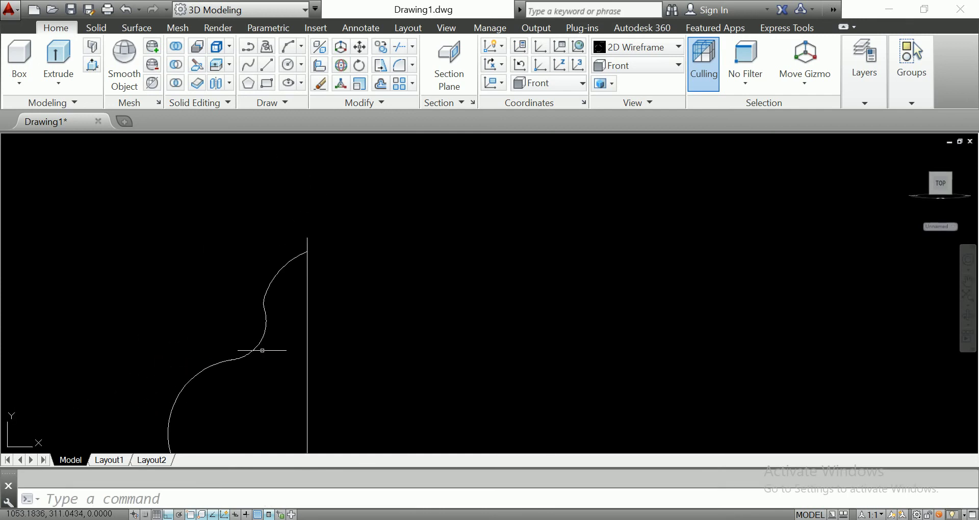
pyautogui.click(267, 380)
pyautogui.click(160, 265)
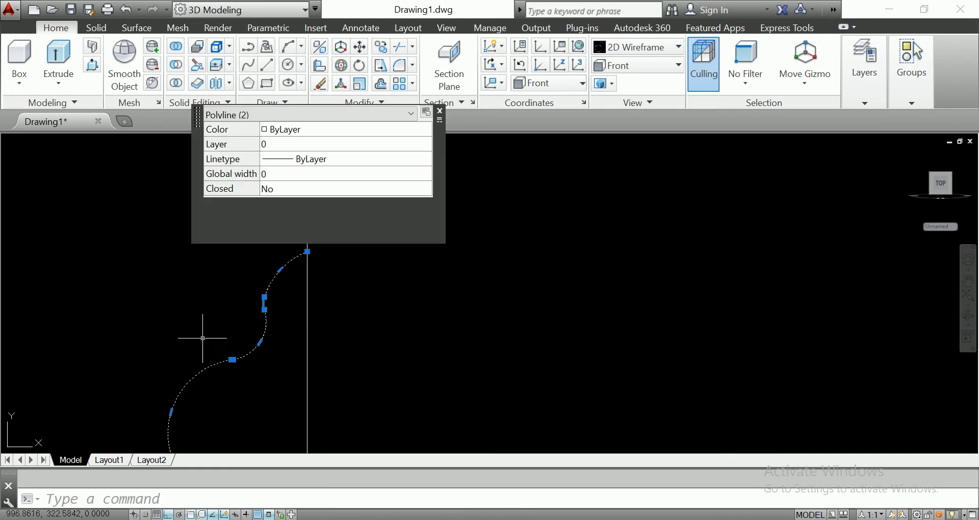
pyautogui.write('j')
pyautogui.press('Return')
pyautogui.click(249, 356)
pyautogui.press('Escape')
# - Stretch the polyline's end vertex so it sits level with the joint
pyautogui.scroll(5, 234, 363)
pyautogui.click(258, 322)
pyautogui.scroll(2, 232, 355)
pyautogui.click(203, 344)
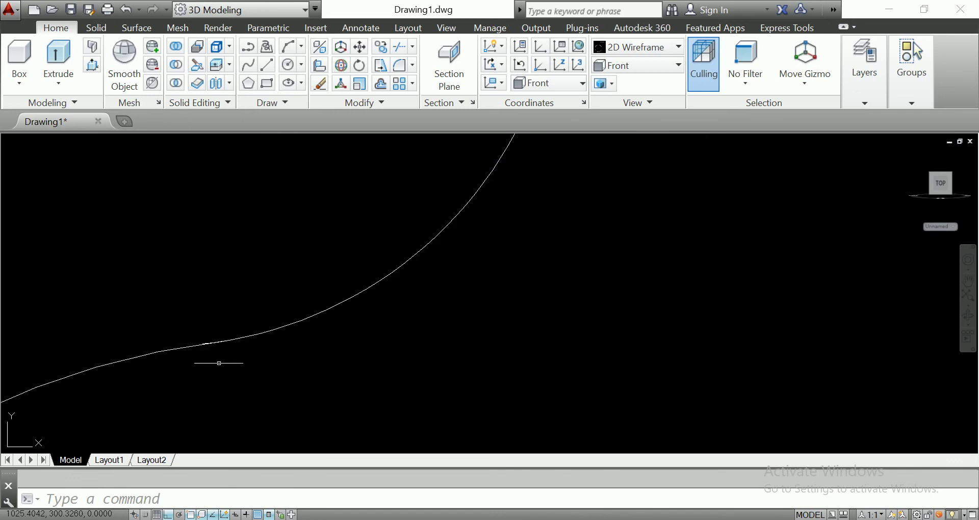
pyautogui.press('Escape')
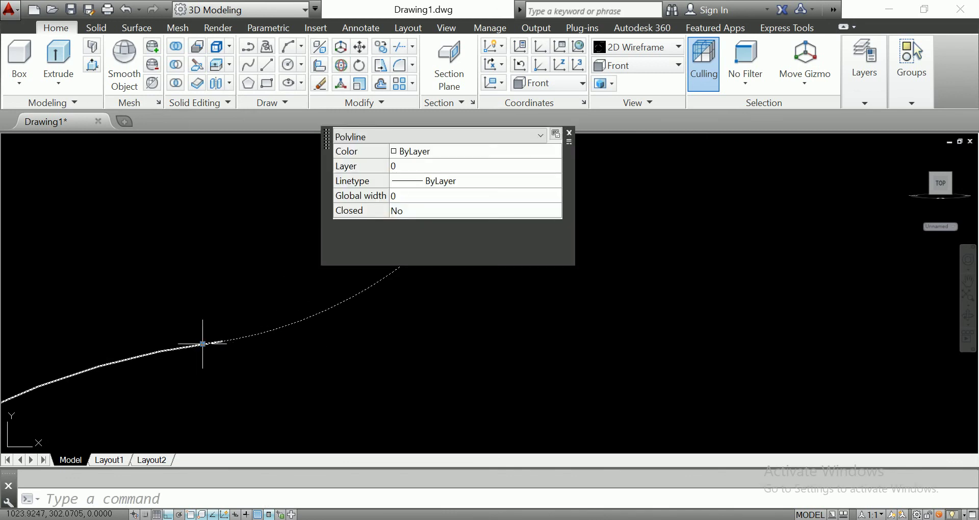
pyautogui.click(203, 343)
pyautogui.click(288, 302)
pyautogui.click(233, 343)
pyautogui.click(207, 335)
pyautogui.press('Escape')
# - Move another end vertex to reshape the lower curve upward
pyautogui.click(282, 343)
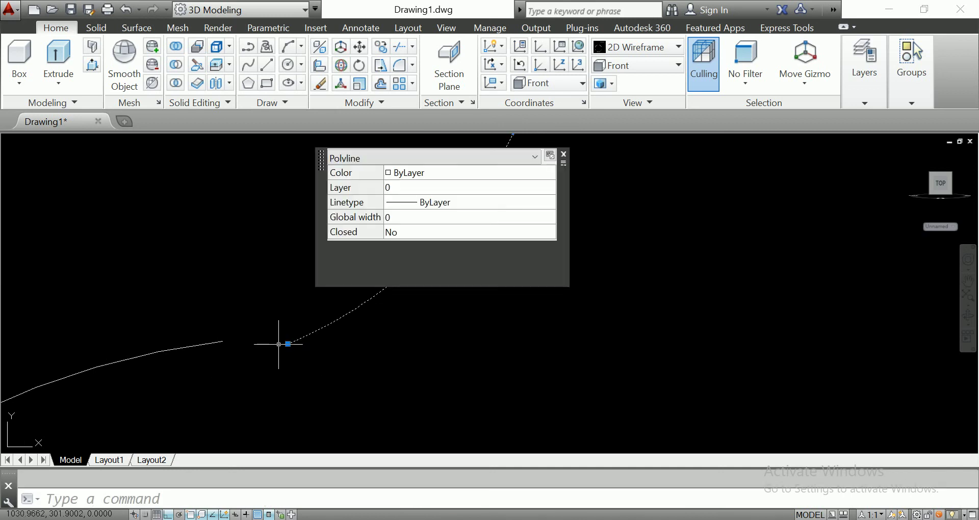
pyautogui.click(288, 344)
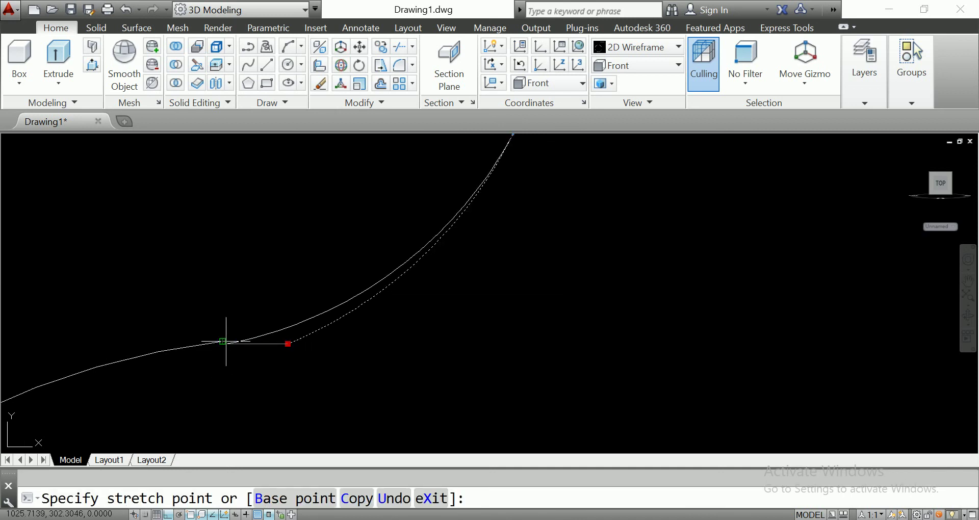
pyautogui.click(221, 347)
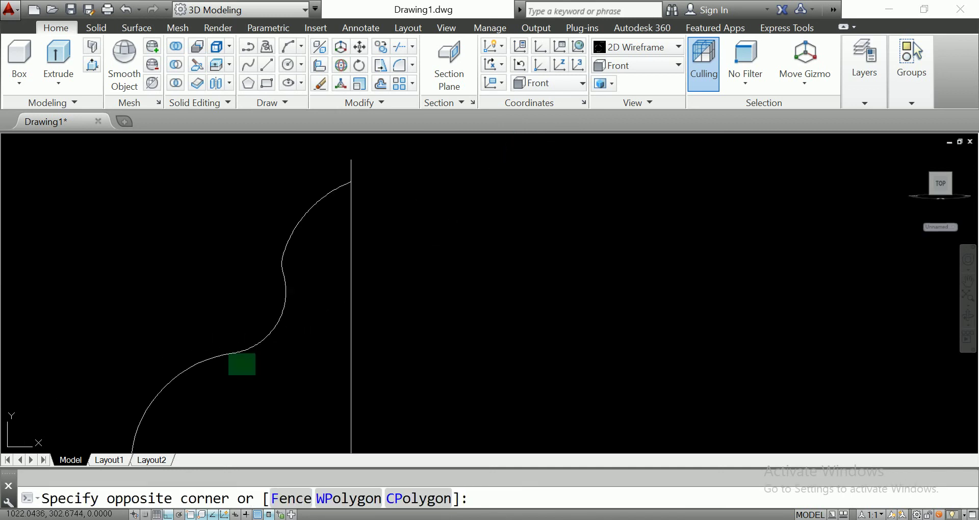
pyautogui.click(252, 400)
pyautogui.press('Escape')
# - Pan and zoom to center the whole half-profile in view
pyautogui.click(210, 395)
pyautogui.click(127, 415)
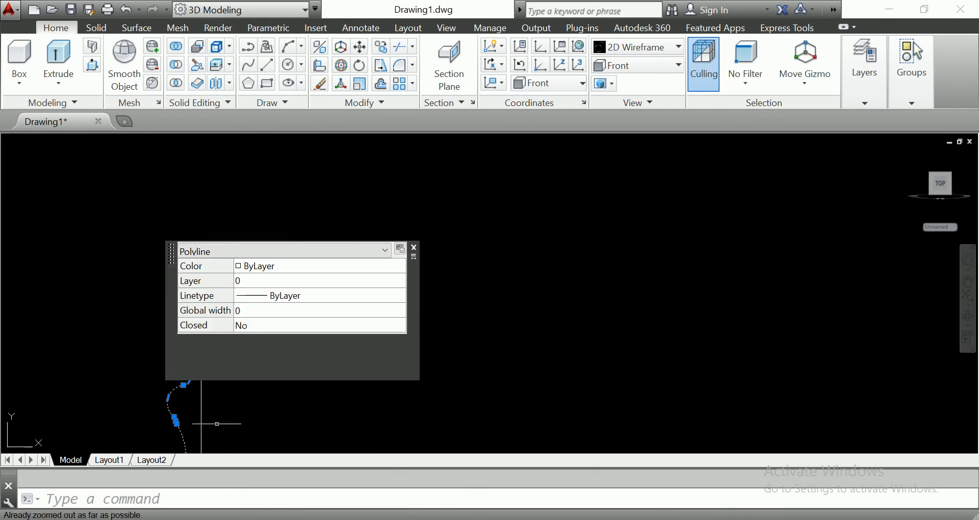
pyautogui.moveTo(306, 357); pyautogui.dragTo(263, 224, button='middle')
pyautogui.press('Escape')
pyautogui.scroll(2, 400, 267)
pyautogui.moveTo(332, 407); pyautogui.dragTo(318, 371, button='middle')
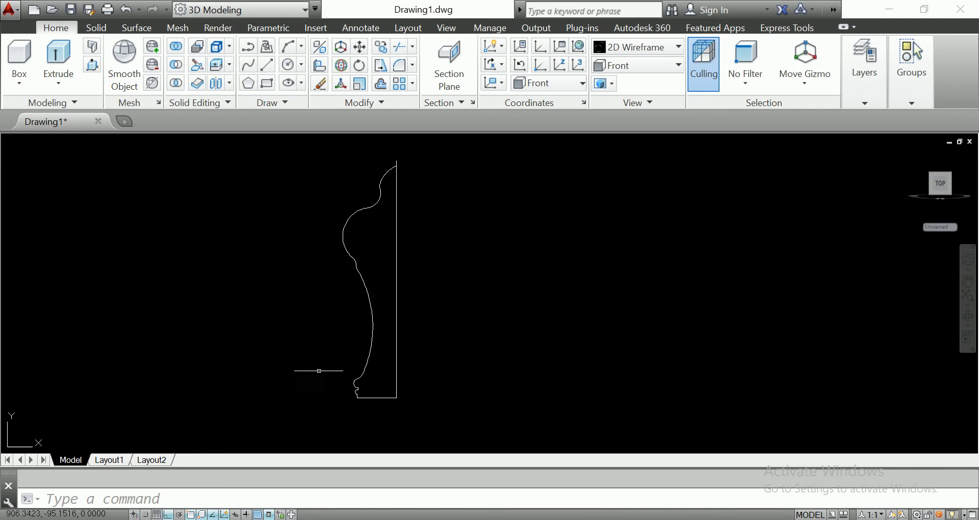
pyautogui.moveTo(940, 183)
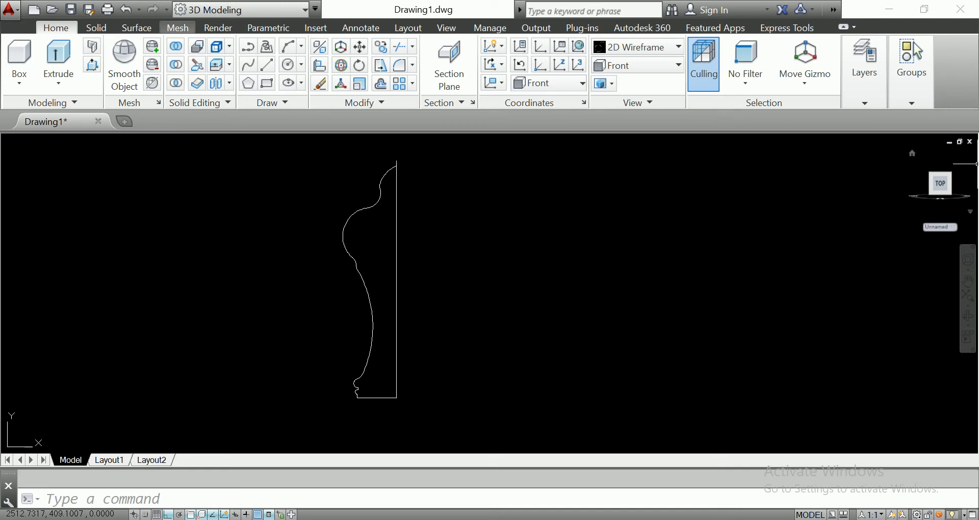
# - Offset the profile polyline 4 units toward its inner side
pyautogui.click(368, 246)
pyautogui.click(332, 271)
pyautogui.write('o')
pyautogui.press('Return')
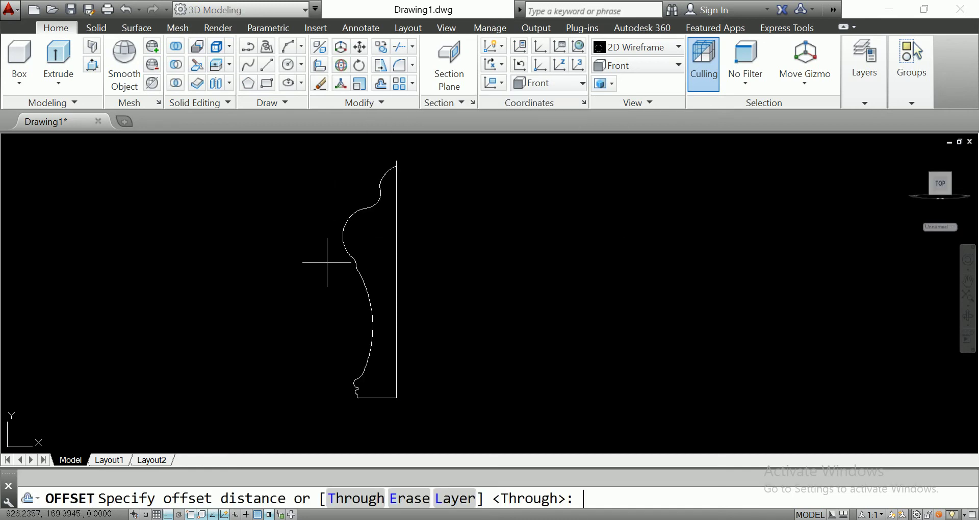
pyautogui.press('Return')
pyautogui.click(352, 263)
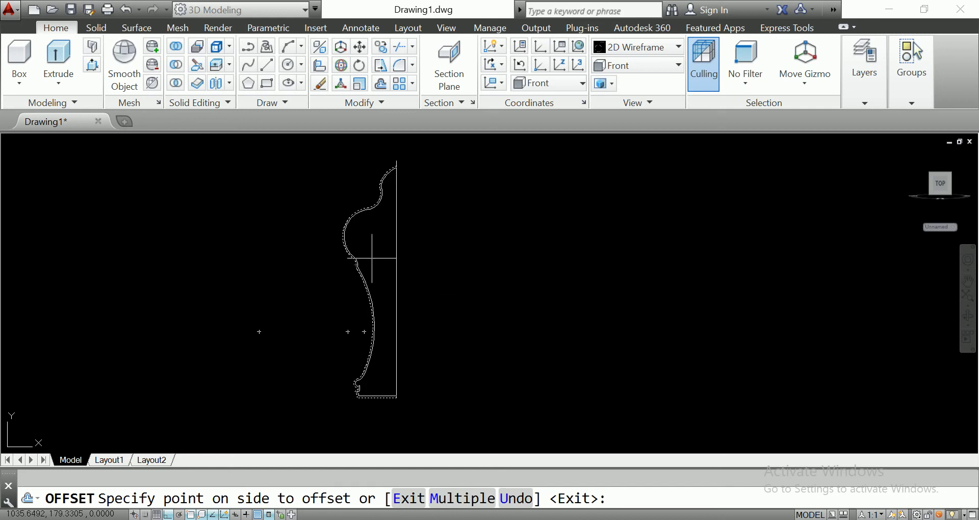
pyautogui.click(371, 258)
pyautogui.press('Return')
# - Select both arcs and the axis line, then start TRIM across the arc tops
pyautogui.scroll(3, 415, 192)
pyautogui.scroll(-1, 415, 192)
pyautogui.scroll(1, 383, 165)
pyautogui.scroll(1, 400, 255)
pyautogui.scroll(1, 400, 258)
pyautogui.moveTo(442, 301); pyautogui.dragTo(372, 237)
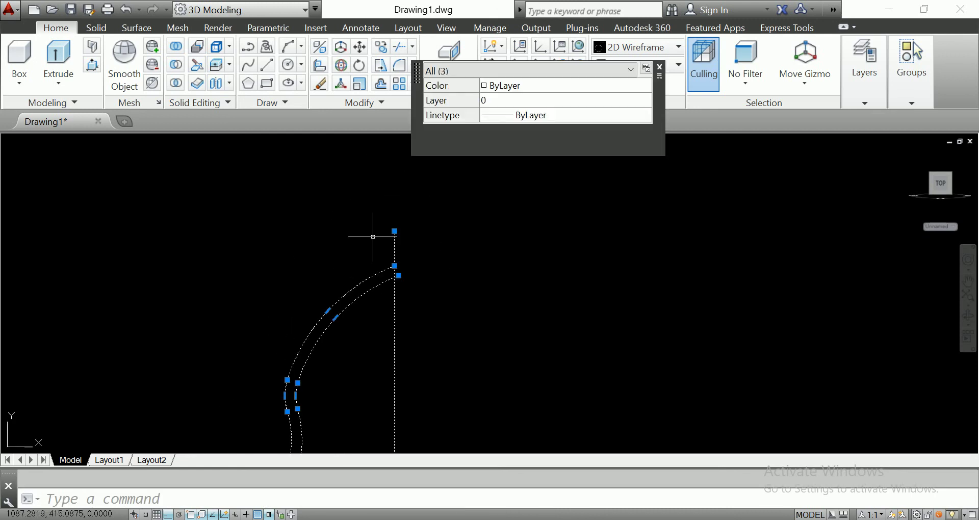
pyautogui.write('tr')
pyautogui.press('Return')
pyautogui.scroll(3, 400, 251)
pyautogui.click(413, 291)
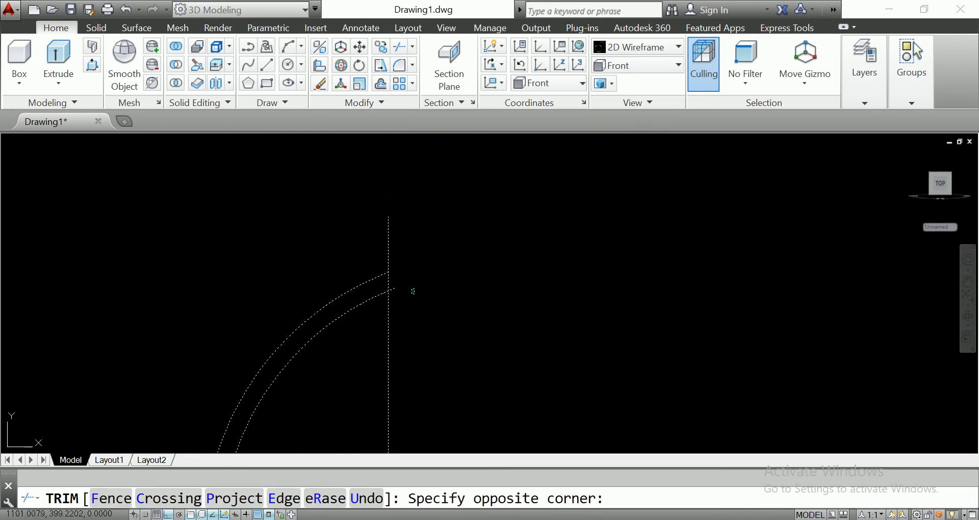
# - Trim the arc ends past the axis line and zoom in to check the thin double profile
pyautogui.click(391, 276)
pyautogui.press('Return')
pyautogui.scroll(-3, 389, 256)
pyautogui.scroll(-1, 397, 309)
pyautogui.scroll(1, 387, 291)
pyautogui.scroll(3, 375, 271)
pyautogui.scroll(2, 349, 286)
pyautogui.scroll(2, 355, 301)
pyautogui.scroll(-3, 356, 301)
pyautogui.scroll(-2, 350, 279)
pyautogui.scroll(-2, 354, 223)
pyautogui.moveTo(351, 310); pyautogui.dragTo(368, 307, button='middle')
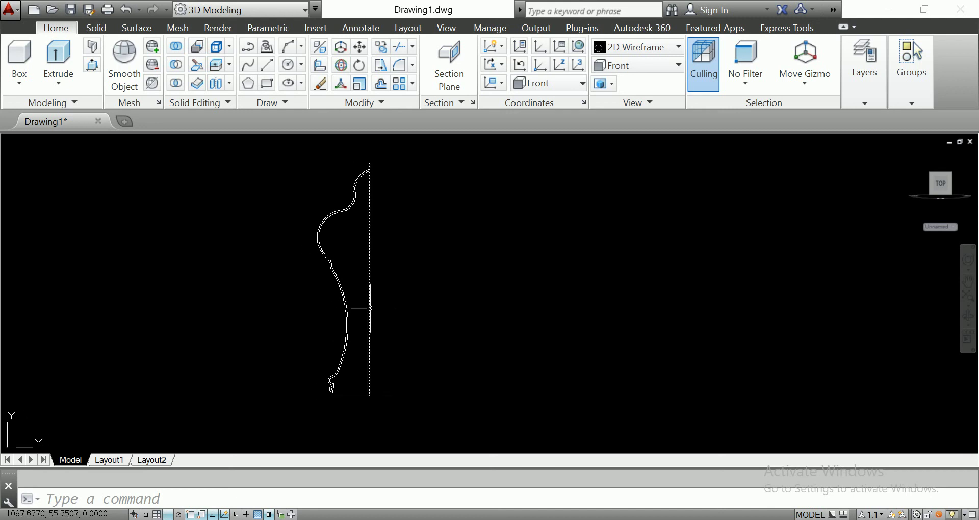
pyautogui.scroll(-2, 428, 253)
pyautogui.scroll(2, 442, 256)
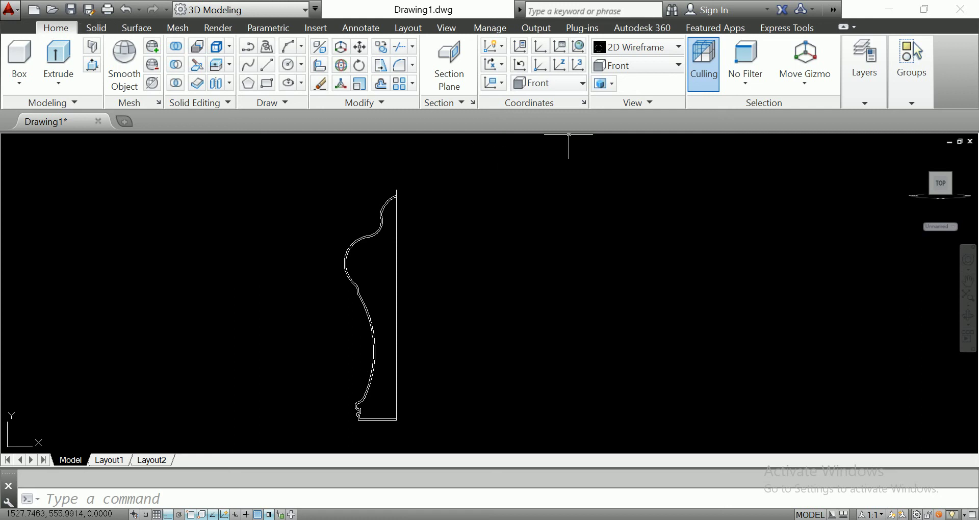
pyautogui.click(58, 81)
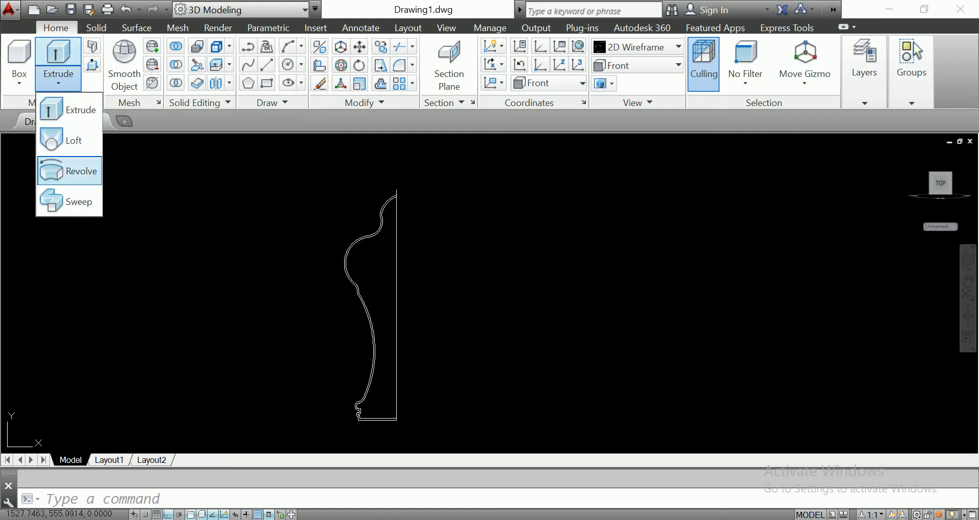
# - Select the three profile objects and trim the overlapping curves at the profile ends
pyautogui.click(66, 171)
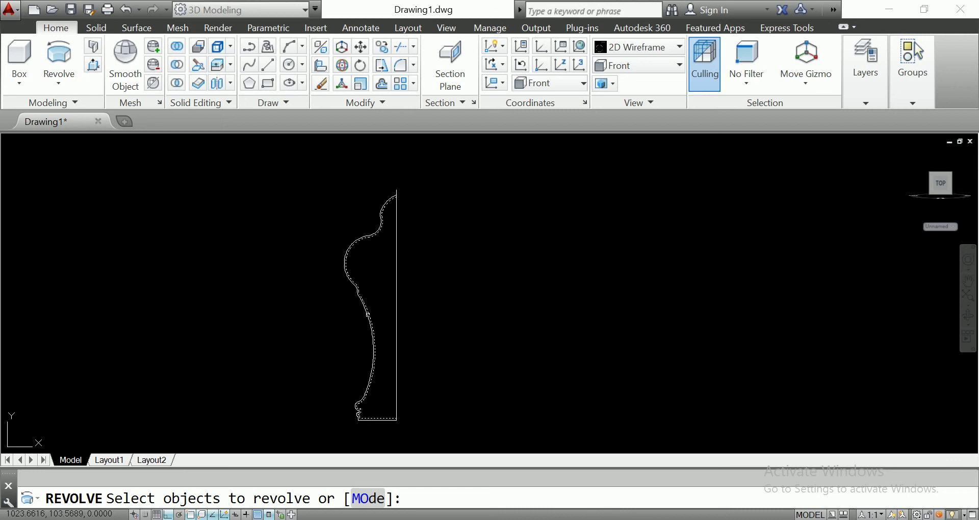
pyautogui.press('Escape')
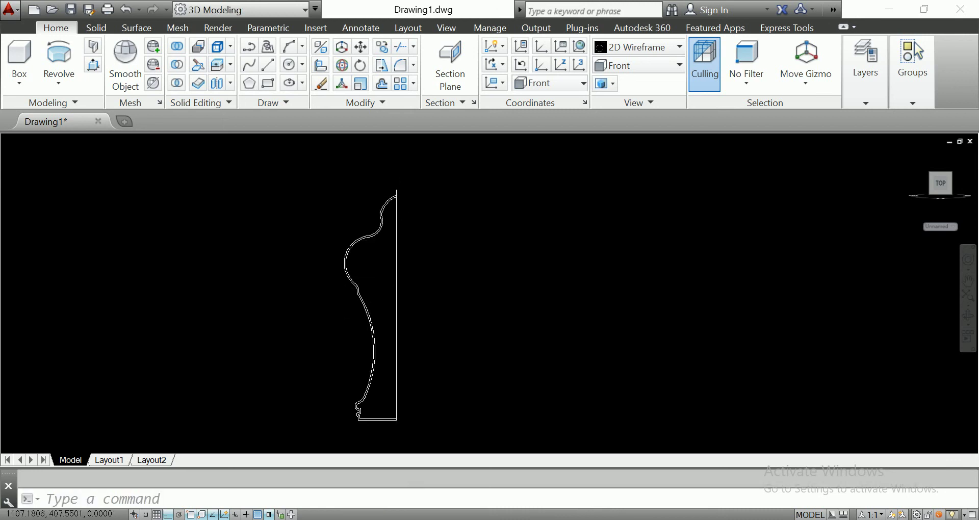
pyautogui.scroll(4, 403, 197)
pyautogui.click(408, 225)
pyautogui.click(368, 174)
pyautogui.write('tr')
pyautogui.press('Return')
pyautogui.click(399, 179)
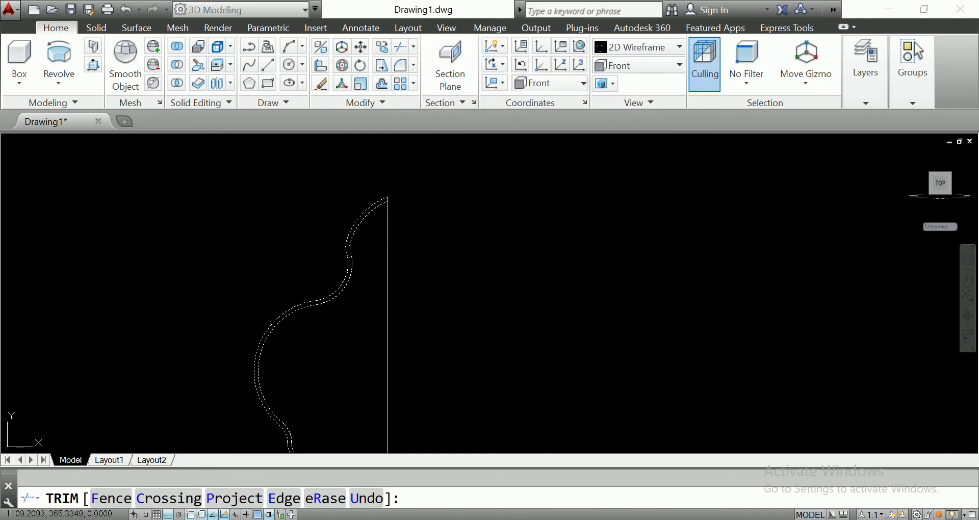
pyautogui.press('Escape')
# - Zoom in and select the bottom line of the profile to inspect it
pyautogui.scroll(2, 394, 346)
pyautogui.scroll(3, 371, 338)
pyautogui.scroll(4, 318, 386)
pyautogui.click(321, 386)
pyautogui.click(279, 393)
pyautogui.press('Escape')
# - Window-select the profile pieces at the base to check the outline's objects
pyautogui.scroll(-4, 300, 345)
pyautogui.click(301, 335)
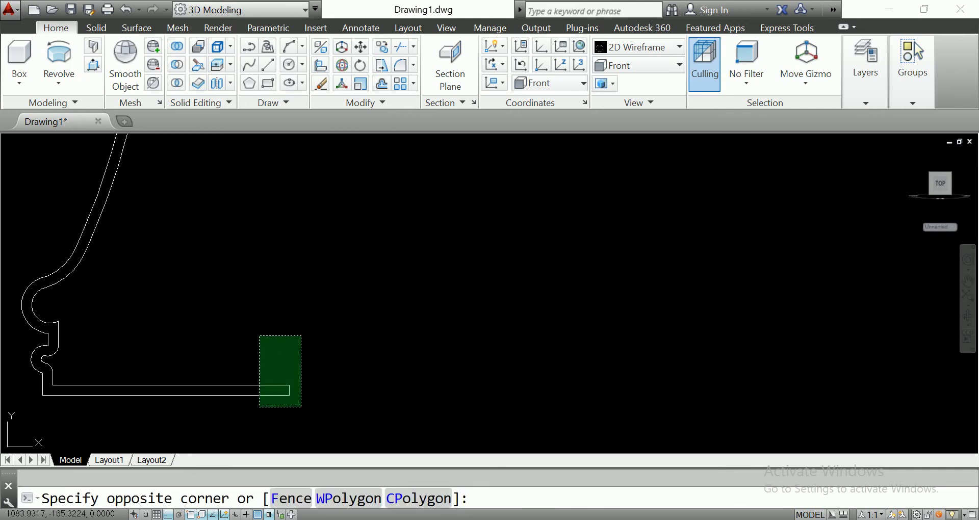
pyautogui.click(260, 408)
pyautogui.scroll(-5, 260, 360)
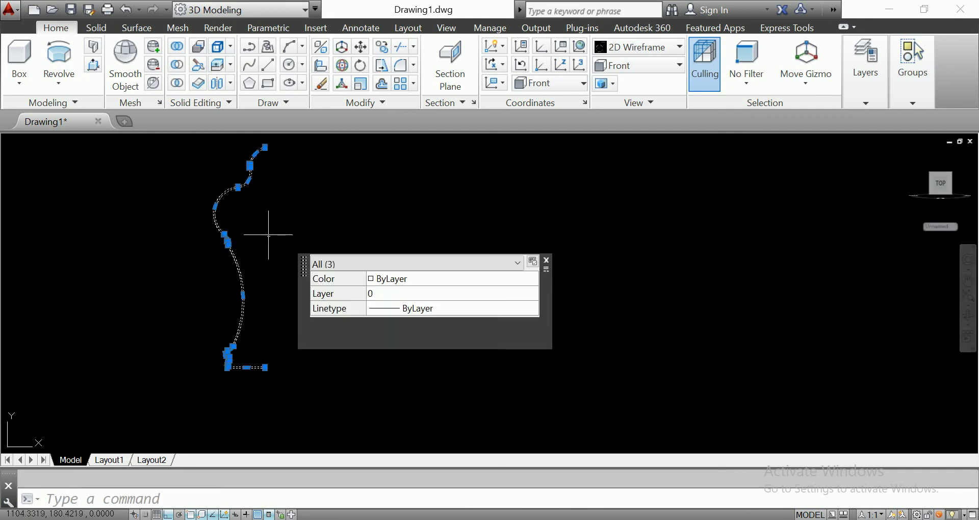
pyautogui.press('Escape')
pyautogui.scroll(-2, 270, 214)
pyautogui.click(286, 166)
pyautogui.click(185, 343)
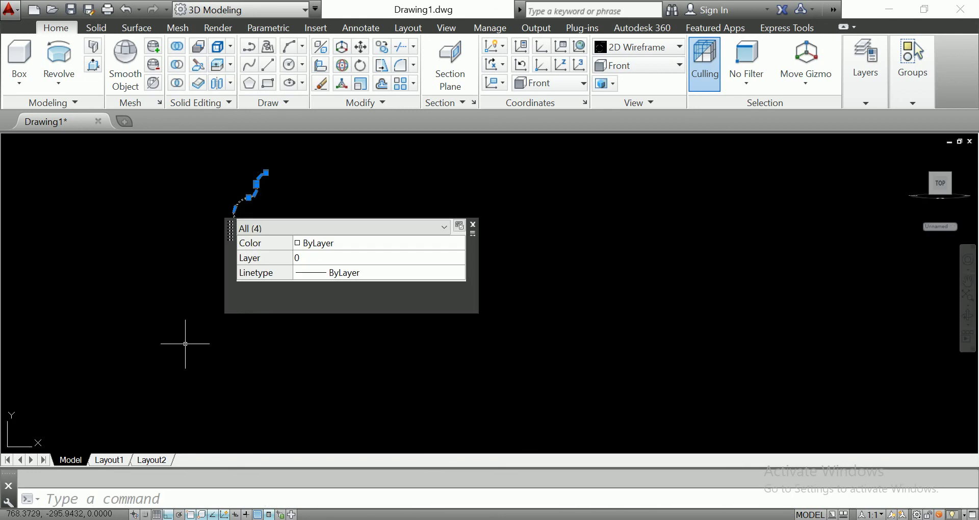
pyautogui.press('Escape')
# - Confirm the profile is a single closed polyline, then zoom out to show it whole
pyautogui.scroll(2, 284, 327)
pyautogui.scroll(2, 262, 310)
pyautogui.scroll(2, 175, 356)
pyautogui.scroll(1, 204, 362)
pyautogui.click(204, 362)
pyautogui.click(179, 354)
pyautogui.scroll(-2, 179, 230)
pyautogui.scroll(-2, 179, 229)
pyautogui.scroll(-2, 140, 282)
pyautogui.scroll(1, 140, 282)
pyautogui.scroll(2, 141, 282)
pyautogui.scroll(2, 58, 335)
pyautogui.scroll(-1, 136, 309)
pyautogui.press('Escape')
pyautogui.scroll(-2, 186, 328)
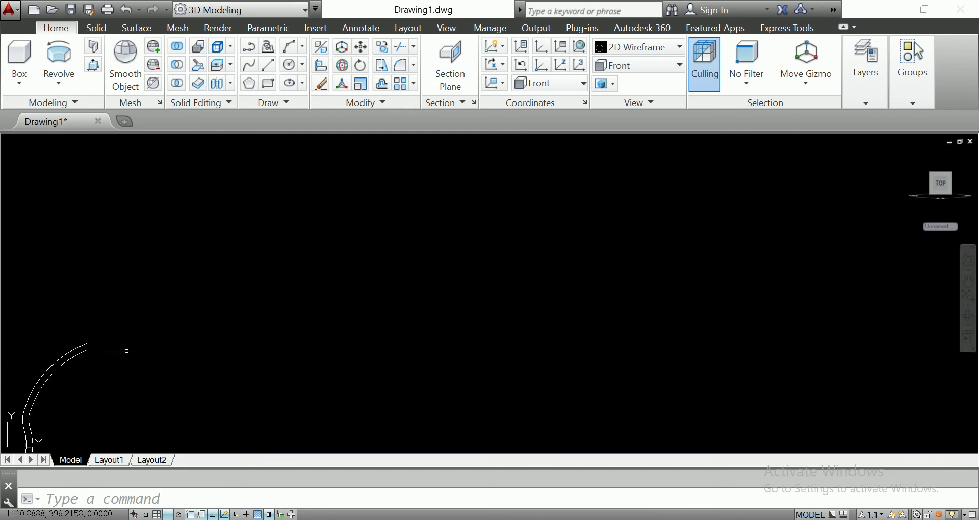
pyautogui.scroll(-1, 255, 311)
pyautogui.scroll(2, 322, 294)
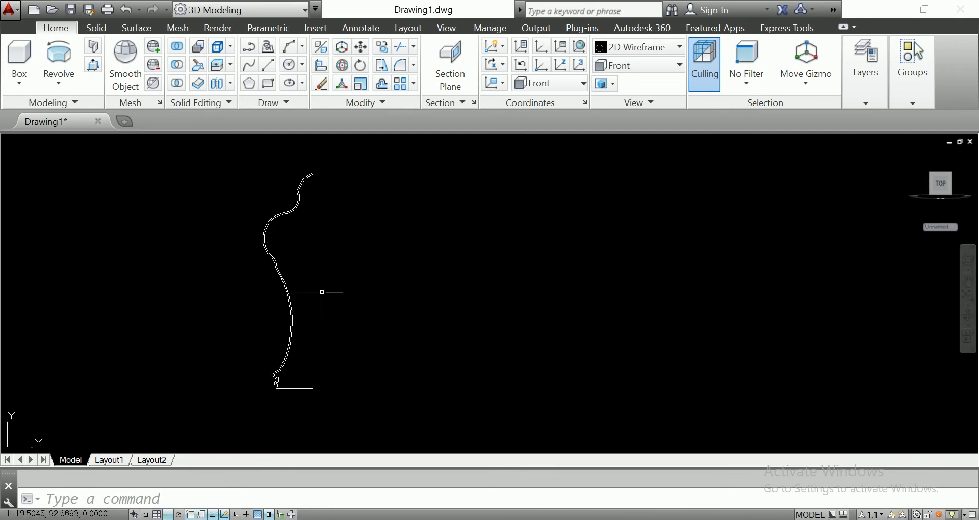
pyautogui.click(59, 79)
# - Revolve the half-profile -335 degrees about a vertical axis from its base, then pan to the solid
pyautogui.click(69, 171)
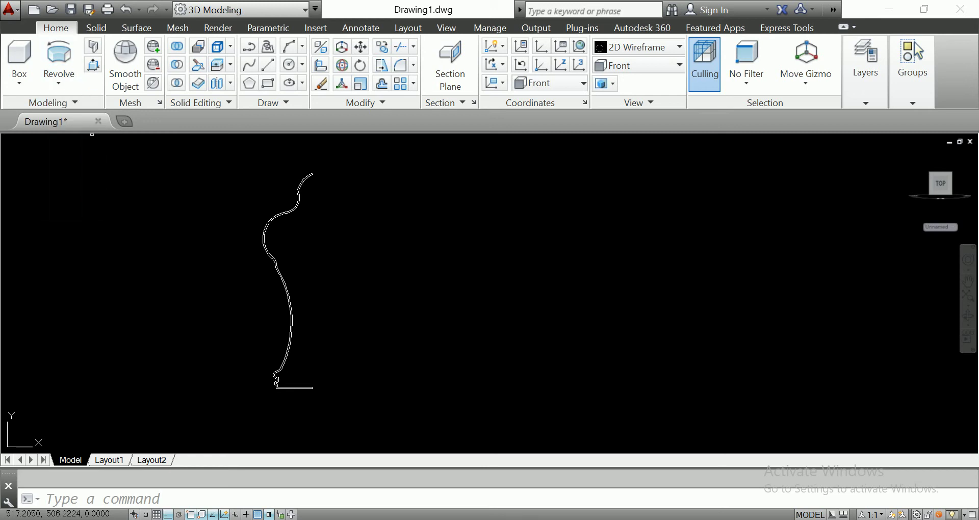
pyautogui.click(291, 323)
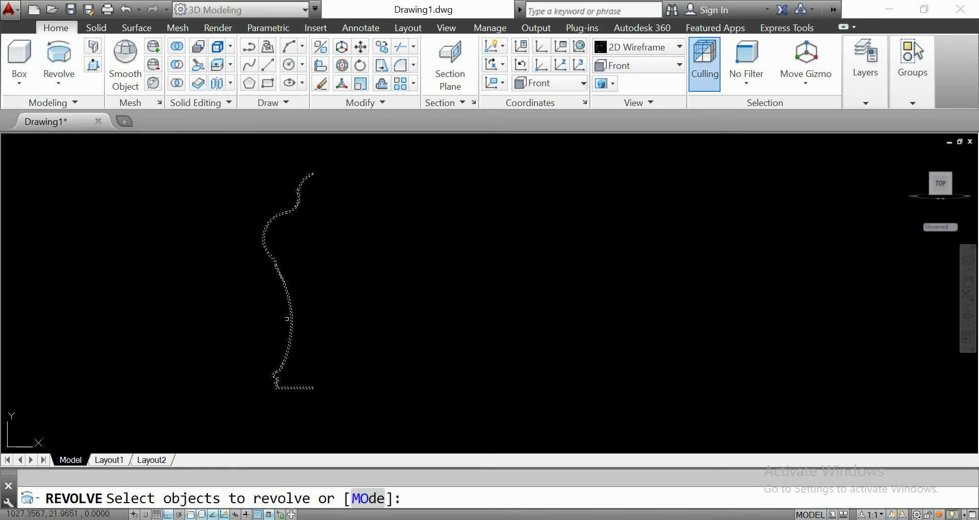
pyautogui.press('Return')
pyautogui.scroll(2, 306, 383)
pyautogui.scroll(2, 306, 379)
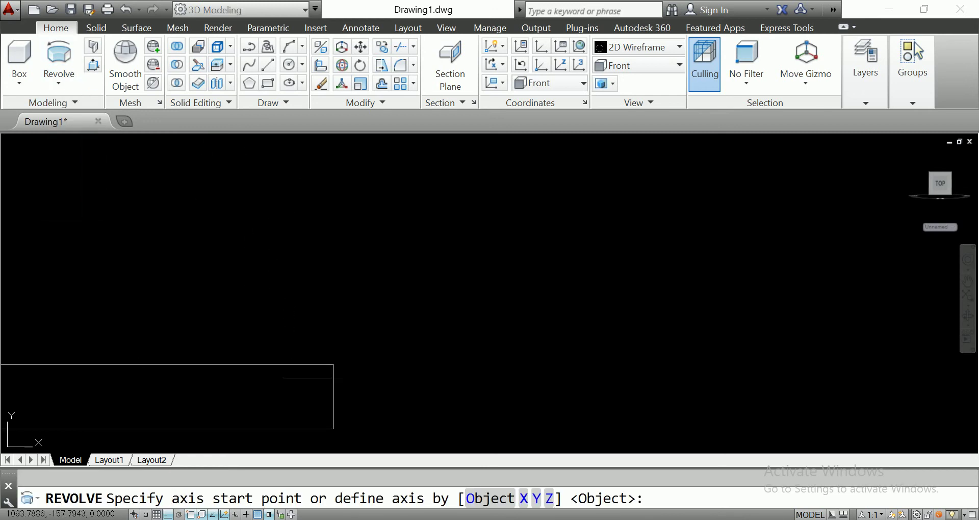
pyautogui.click(333, 364)
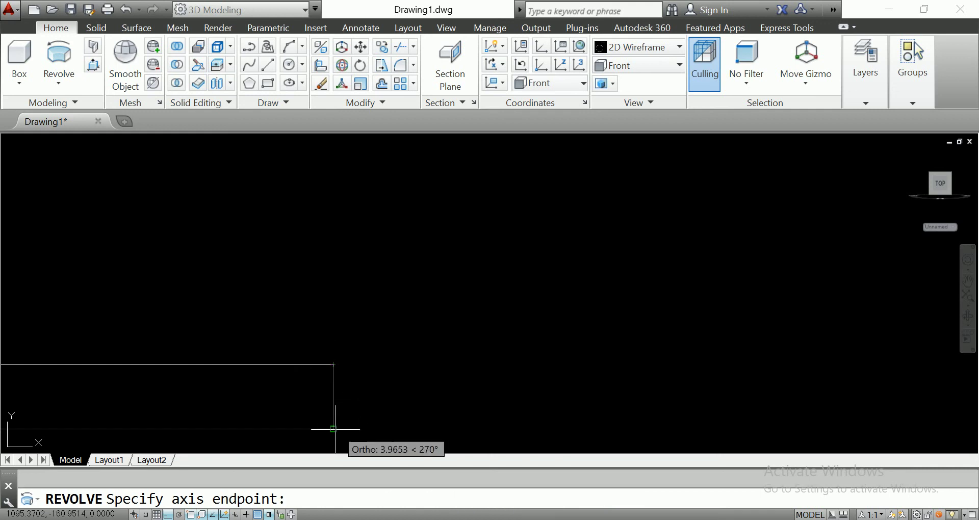
pyautogui.click(334, 429)
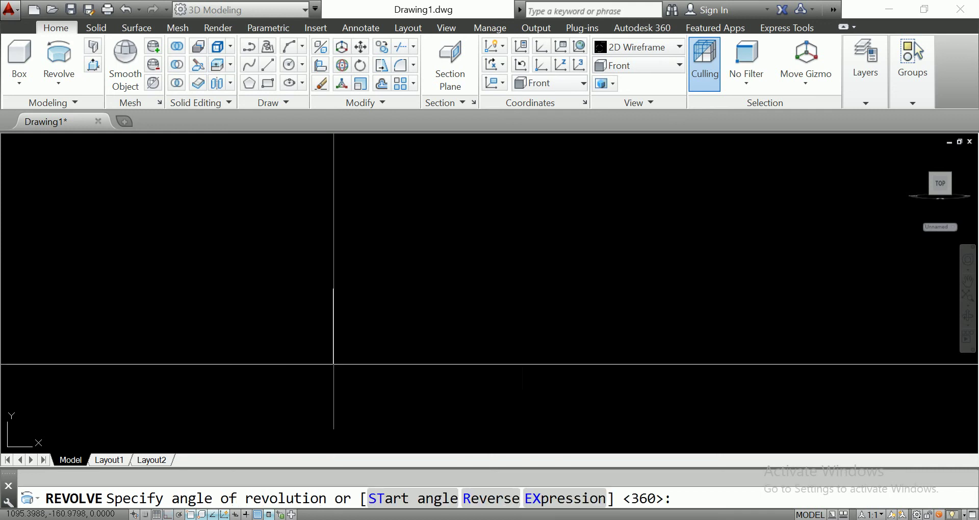
pyautogui.write('3')
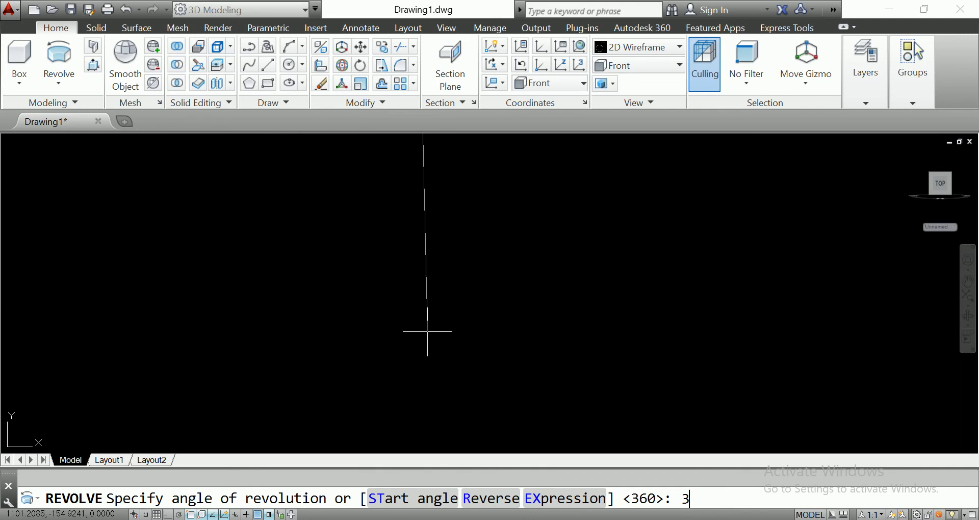
pyautogui.press('BackSpace')
pyautogui.write('-35')
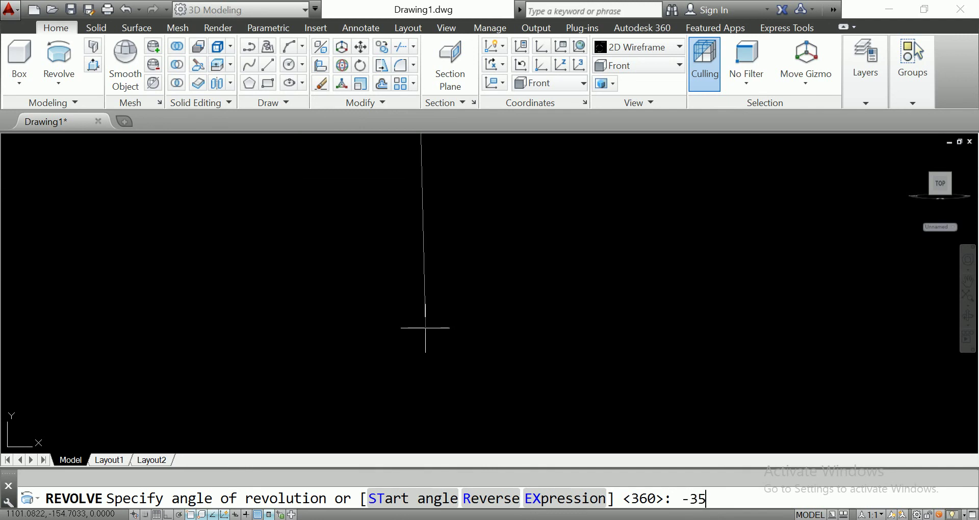
pyautogui.press('BackSpace')
pyautogui.write('3')
pyautogui.press('Return')
pyautogui.scroll(-3, 563, 256)
pyautogui.scroll(-2, 564, 256)
pyautogui.moveTo(564, 257); pyautogui.dragTo(400, 393, button='middle')
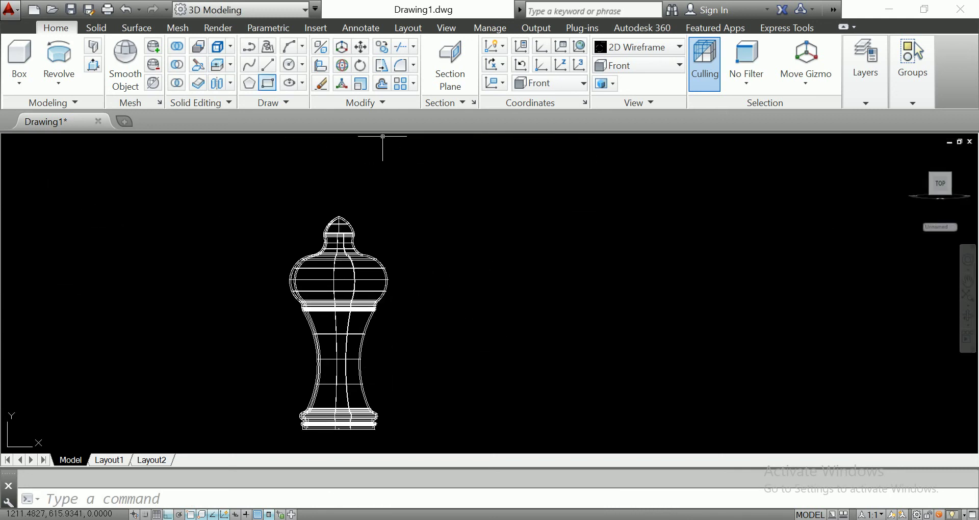
pyautogui.moveTo(929, 145)
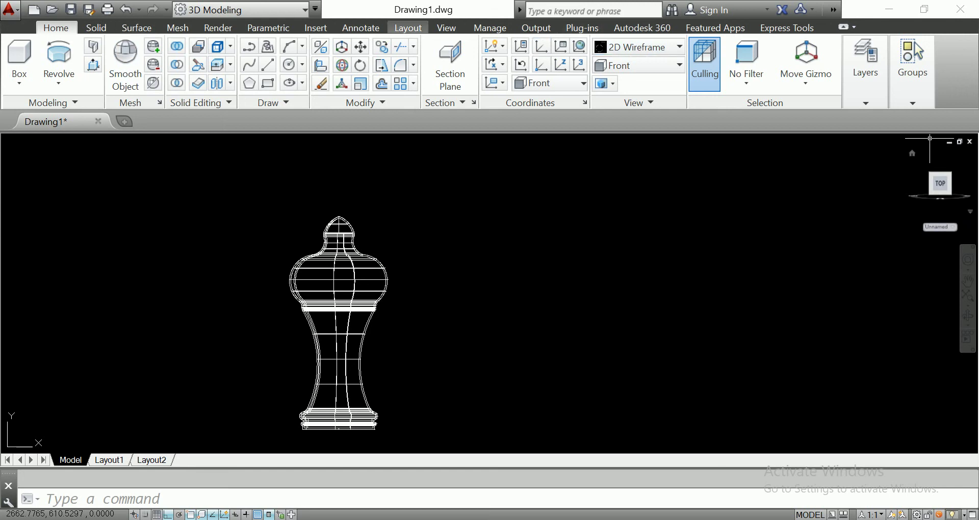
pyautogui.click(446, 27)
# - Compare the SW, SE and NE Isometric views, settling on NW Isometric
pyautogui.click(100, 64)
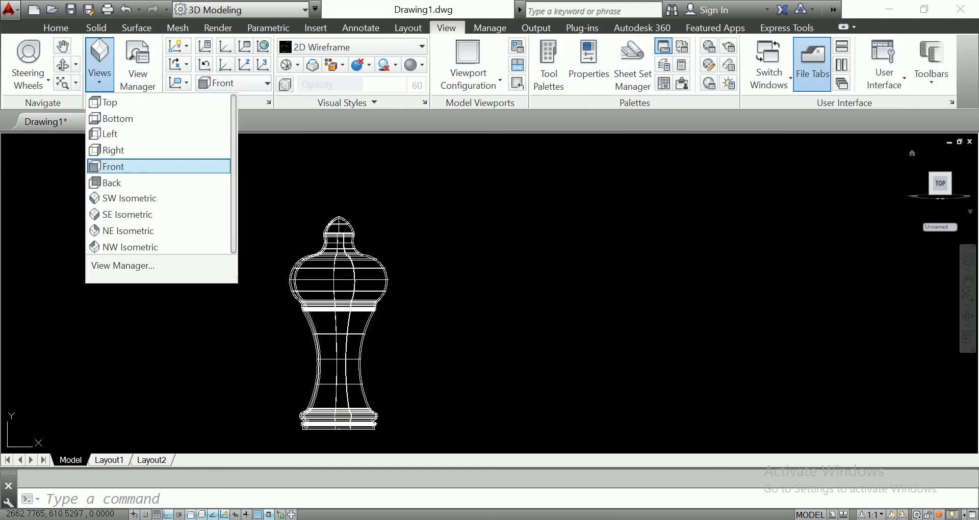
pyautogui.click(138, 197)
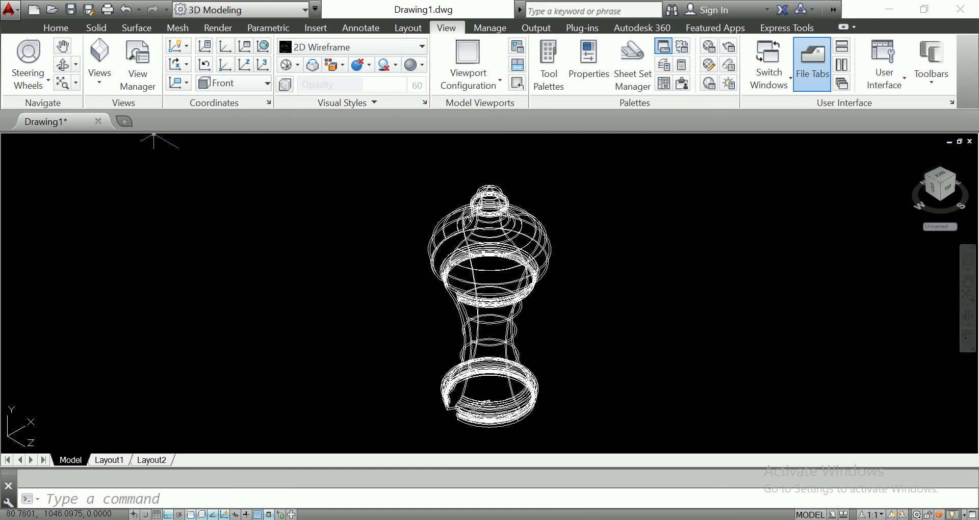
pyautogui.click(99, 63)
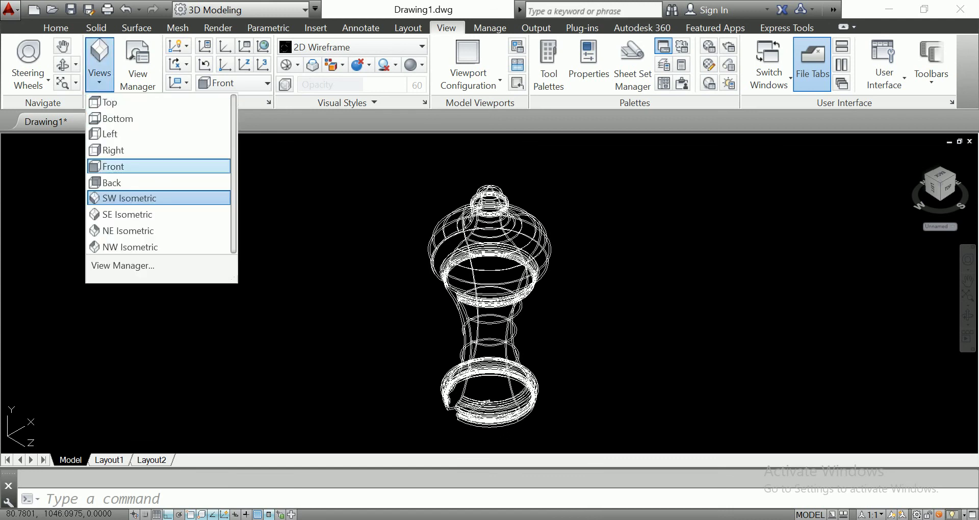
pyautogui.click(138, 213)
pyautogui.click(99, 63)
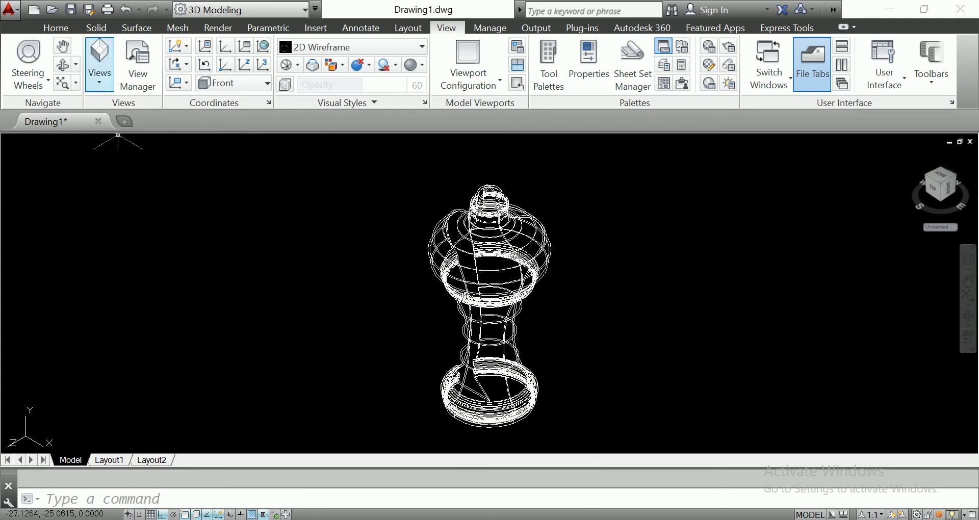
pyautogui.click(127, 231)
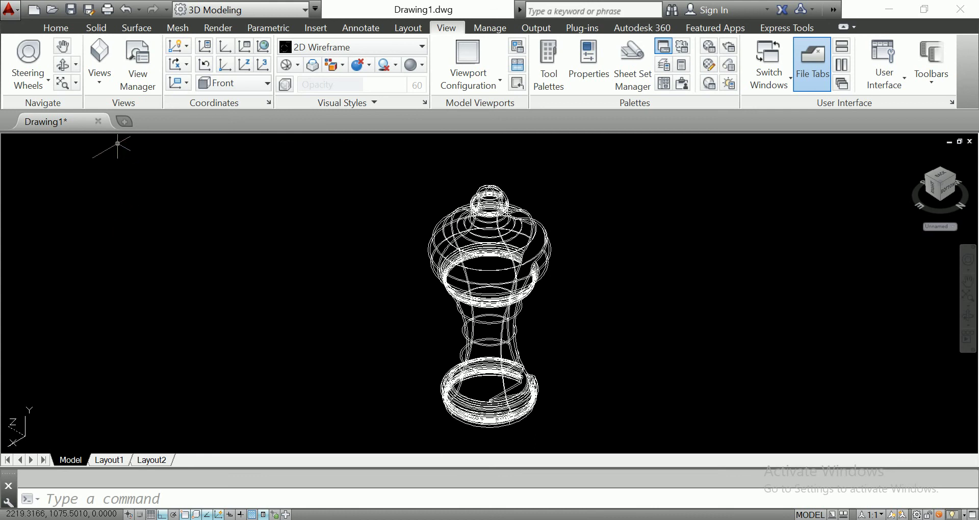
pyautogui.click(100, 63)
pyautogui.click(113, 246)
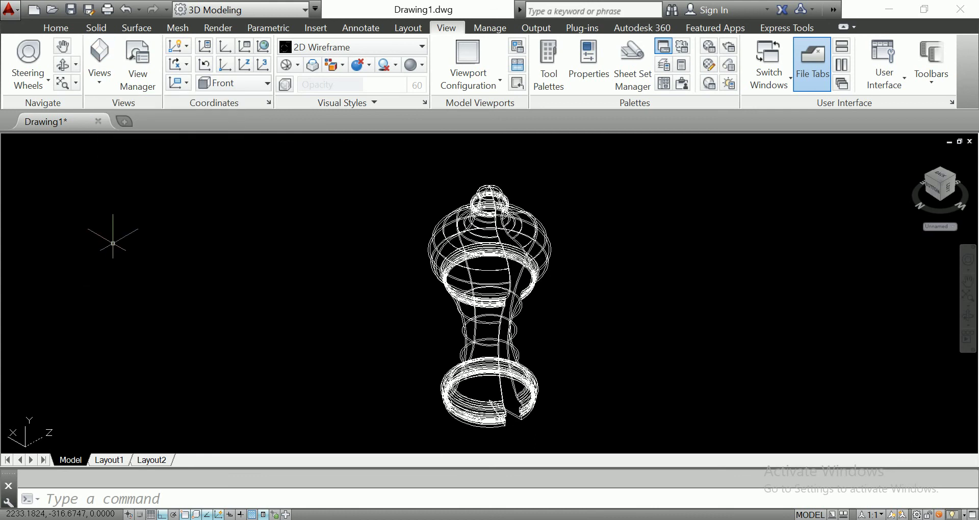
# - Pan the baluster to the left and confirm it is a 3D solid
pyautogui.moveTo(607, 304); pyautogui.dragTo(378, 289, button='middle')
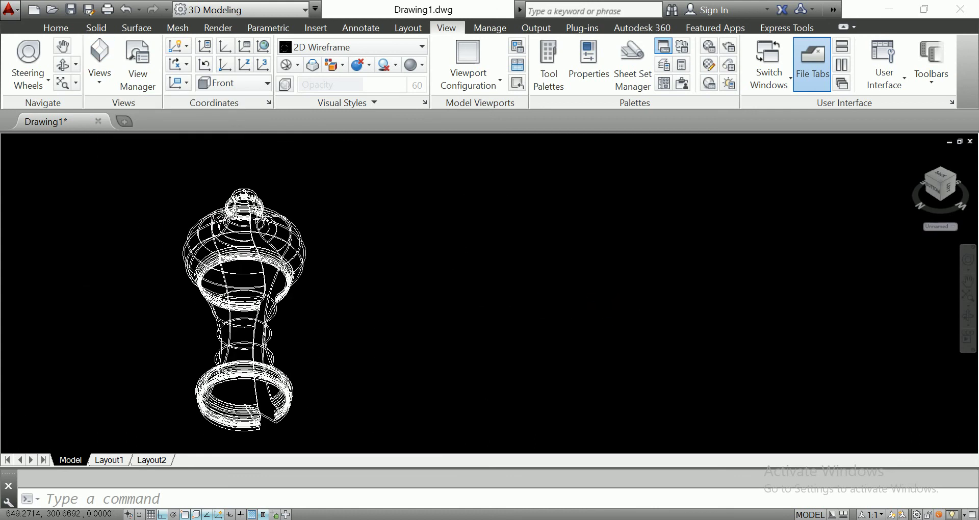
pyautogui.click(289, 312)
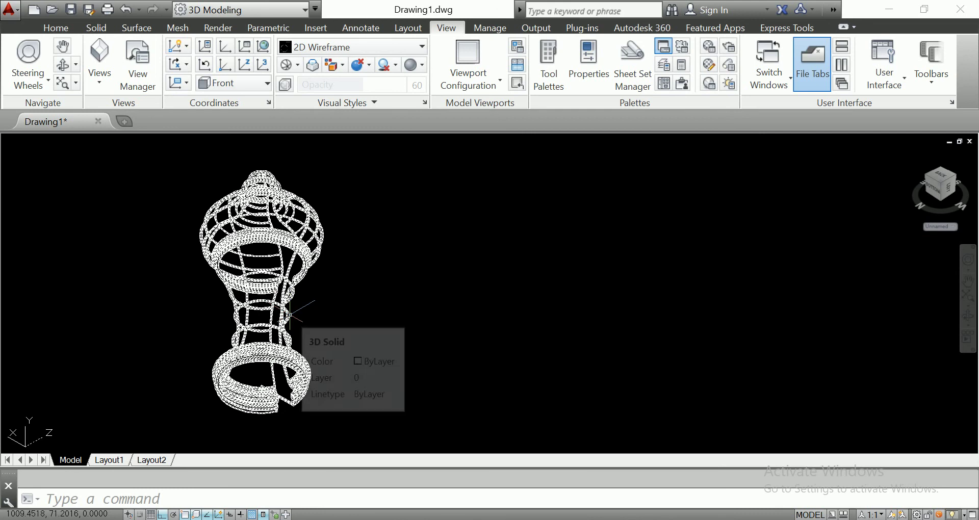
pyautogui.click(96, 28)
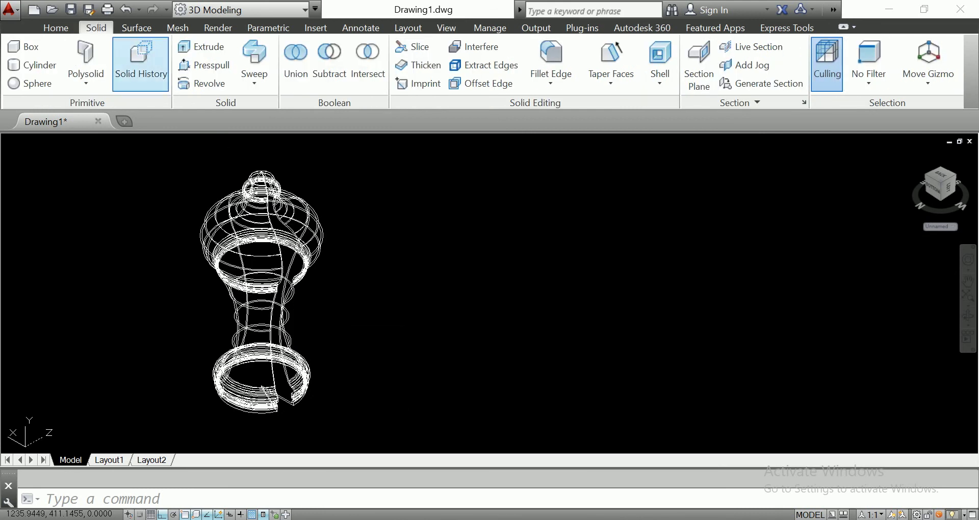
pyautogui.click(56, 28)
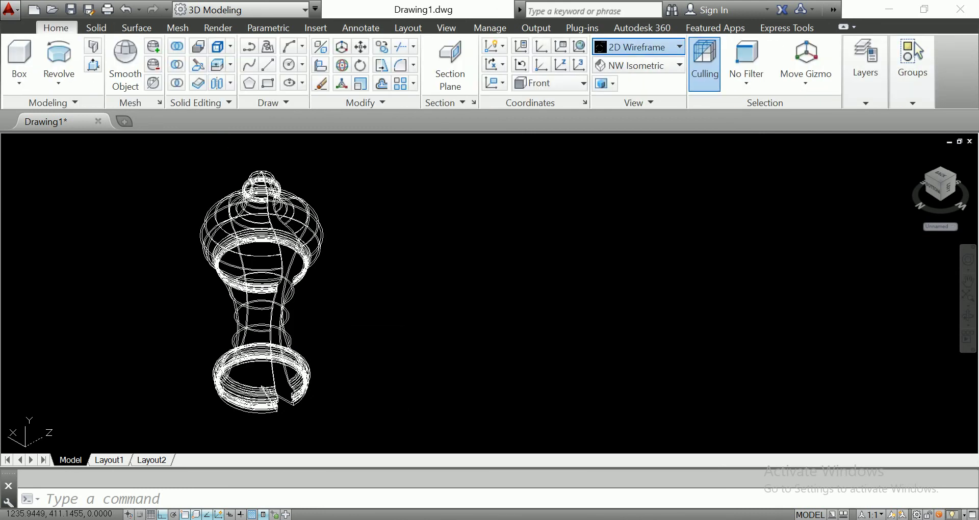
pyautogui.click(637, 47)
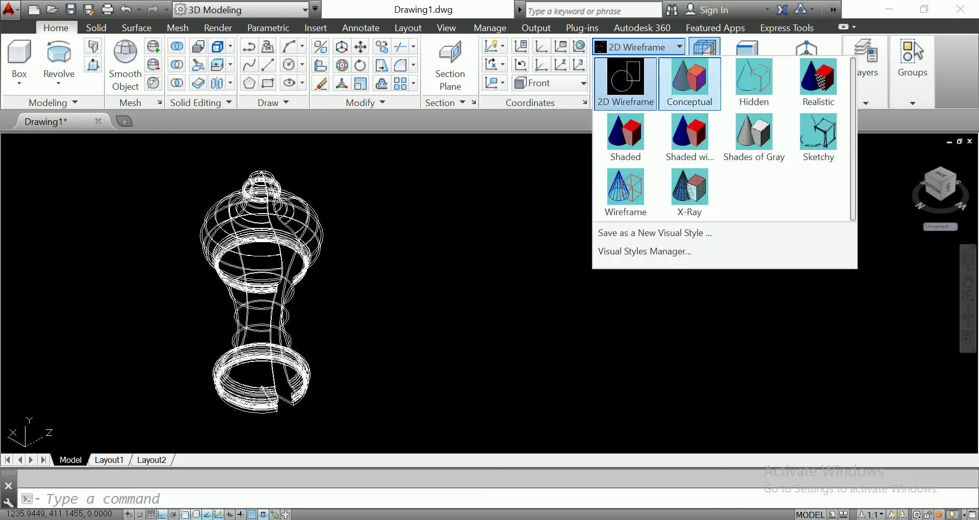
# - Apply Conceptual shading to the baluster and adjust zoom and position to frame it
pyautogui.click(700, 74)
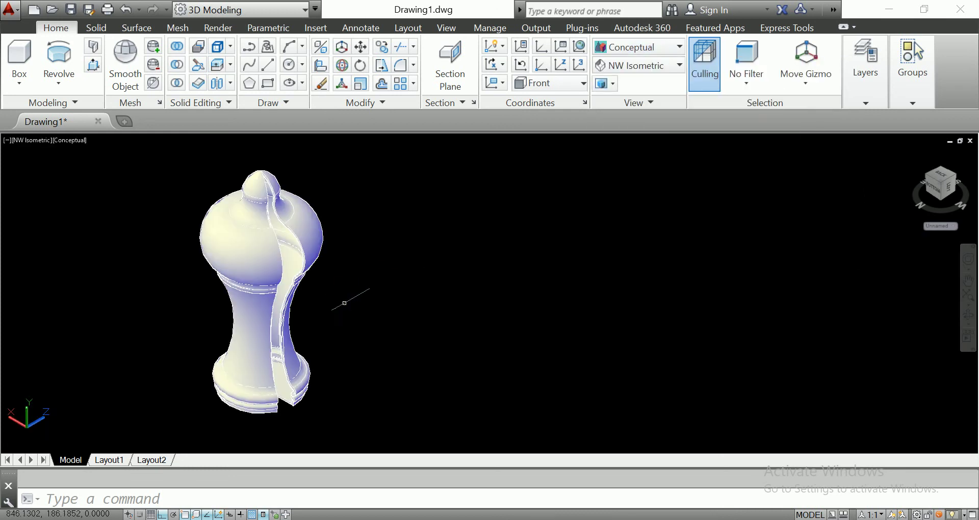
pyautogui.scroll(3, 266, 275)
pyautogui.scroll(-4, 266, 275)
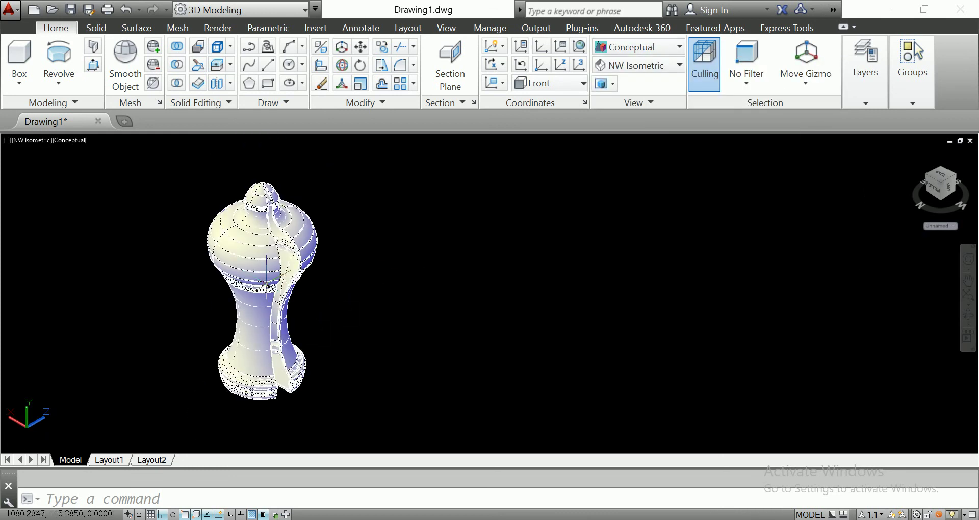
pyautogui.scroll(1, 265, 280)
pyautogui.scroll(1, 266, 281)
pyautogui.scroll(1, 265, 282)
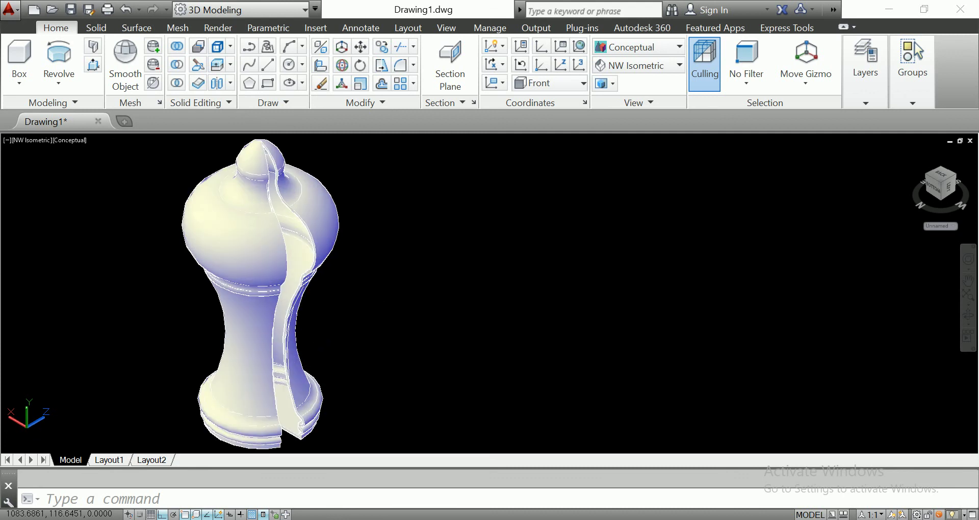
pyautogui.scroll(-2, 265, 282)
pyautogui.scroll(2, 266, 283)
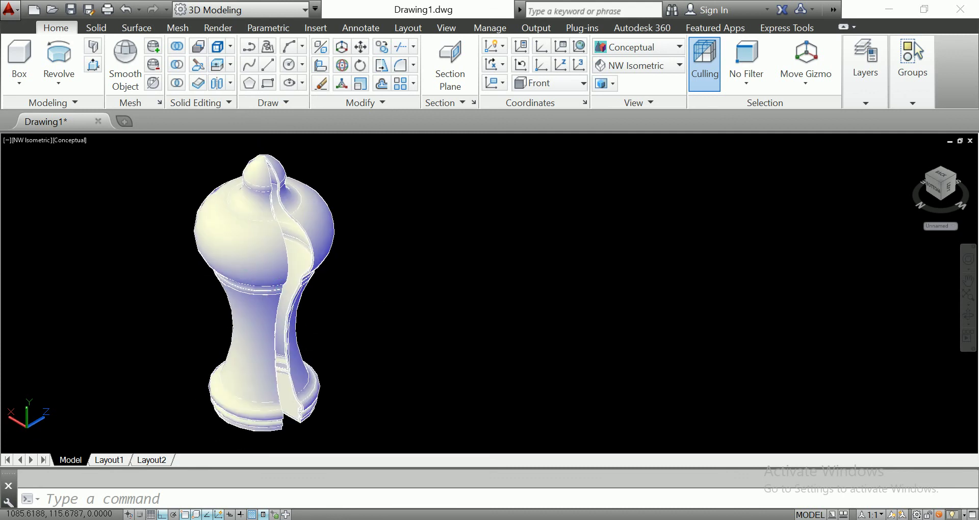
pyautogui.moveTo(269, 285); pyautogui.dragTo(291, 288, button='middle')
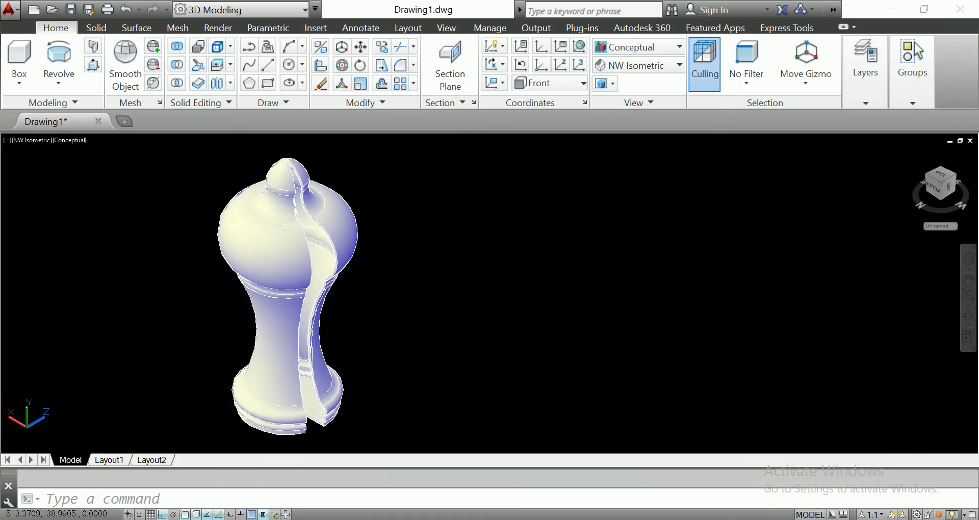
pyautogui.moveTo(490, 298); pyautogui.dragTo(471, 305, button='middle')
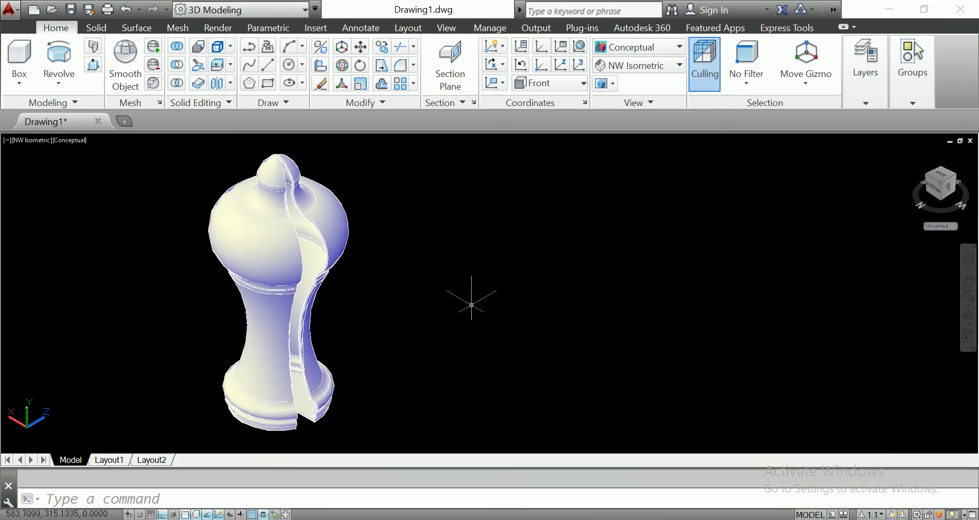